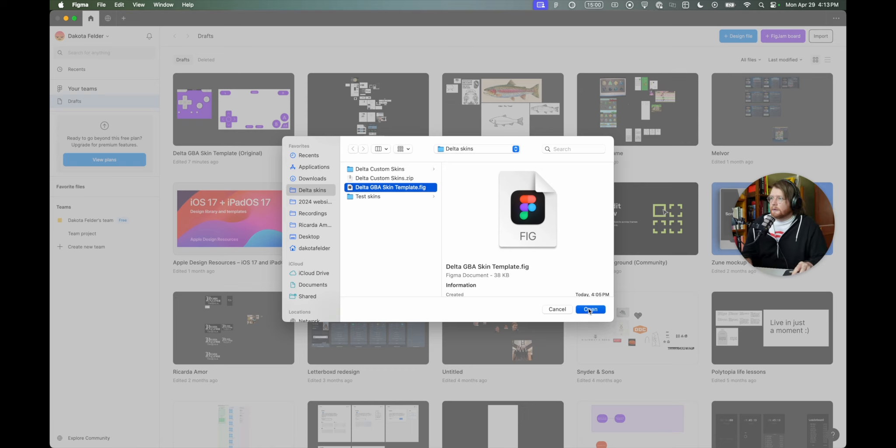
Step: Import "Delta GBA Skin Template.fig" into the drafts and open the imported design file
click(589, 309)
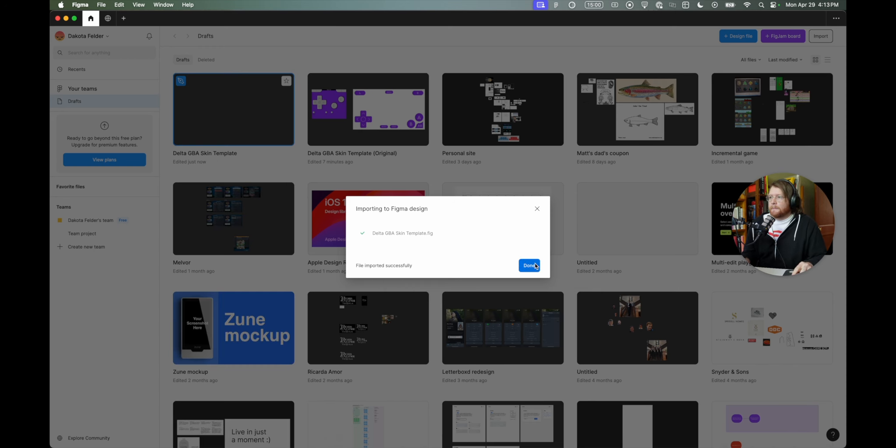
click(529, 266)
double_click(256, 123)
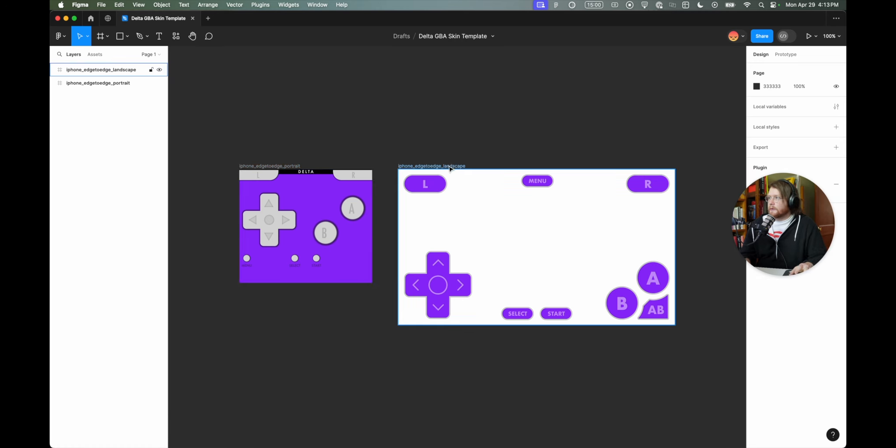
Step: Examine the portrait and landscape skin frames and expand the iphone_edgetoedge_portrait frame to show its layers
click(257, 166)
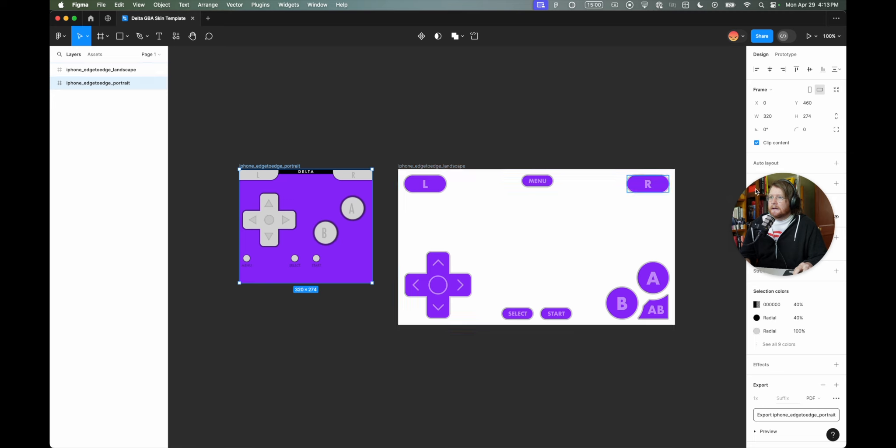
drag(798, 223, 797, 61)
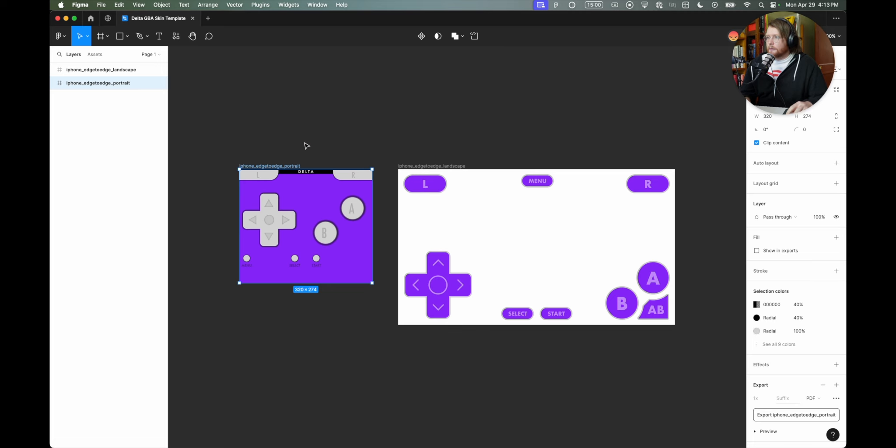
click(356, 144)
scroll(355, 146, left, 3)
scroll(354, 146, up, 3)
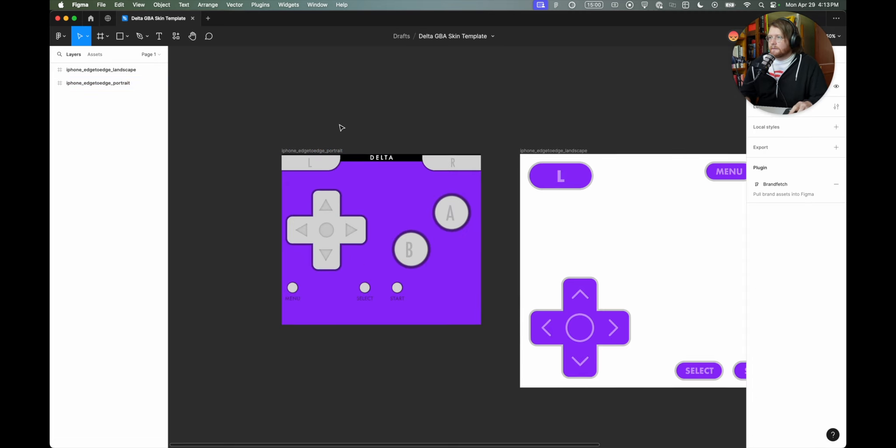
click(322, 151)
scroll(322, 153, right, 4)
scroll(322, 152, down, 3)
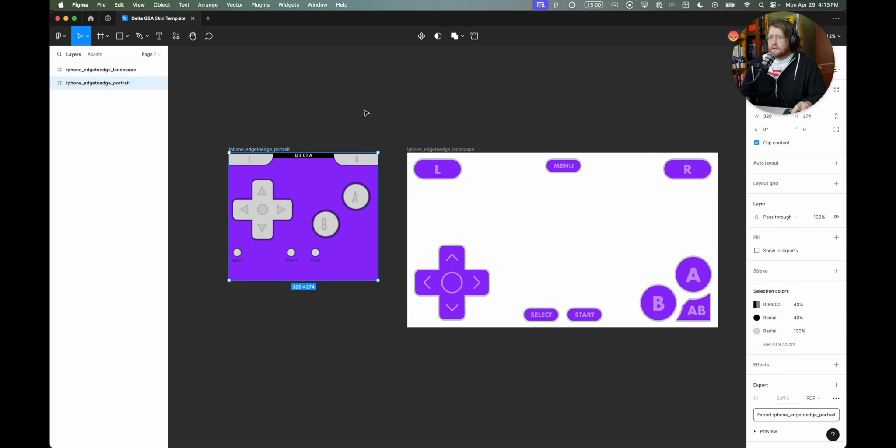
click(290, 294)
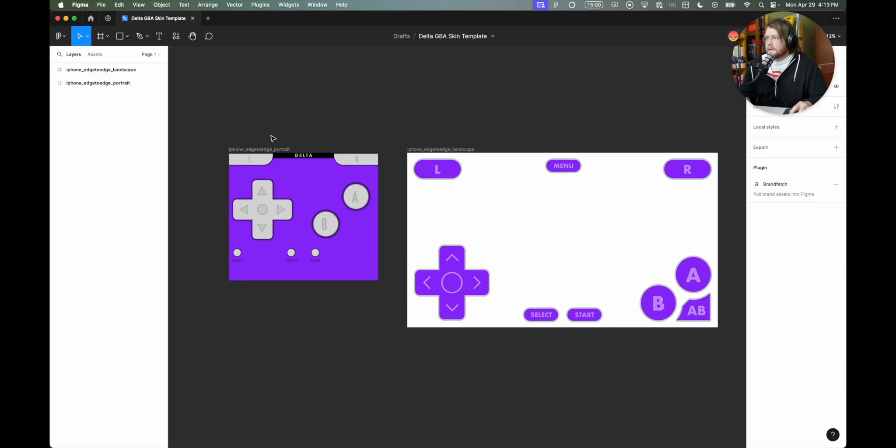
click(263, 150)
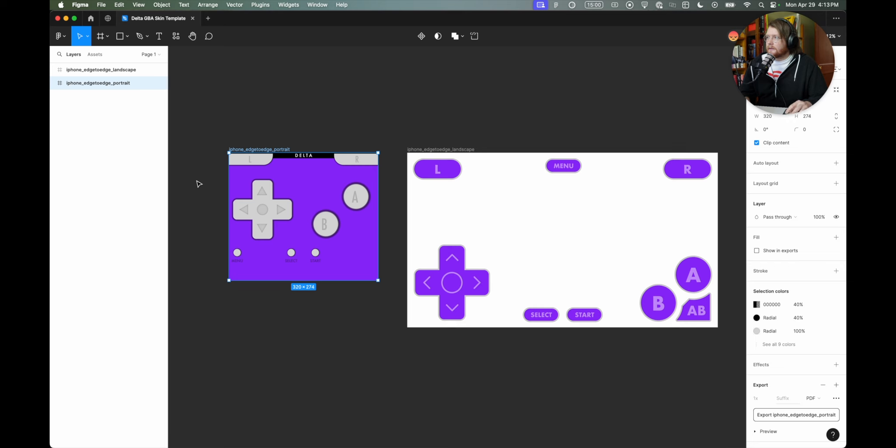
click(53, 83)
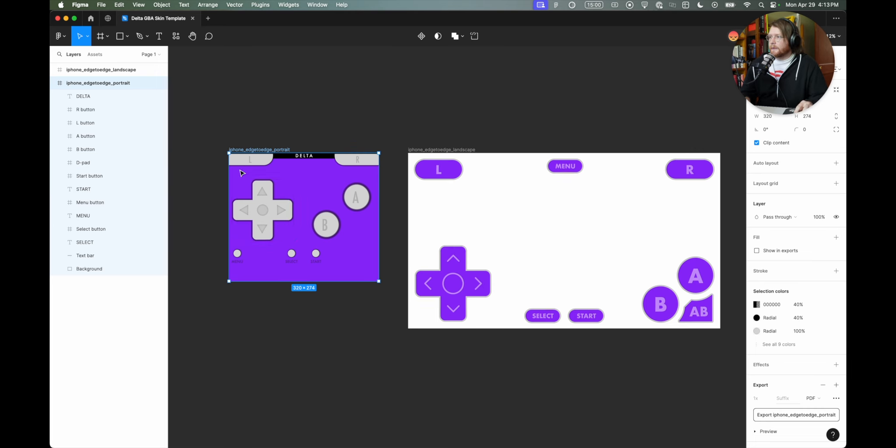
Step: Try the red fill F72828 on the portrait frame's background and undo it
scroll(391, 201, up, 5)
click(391, 200)
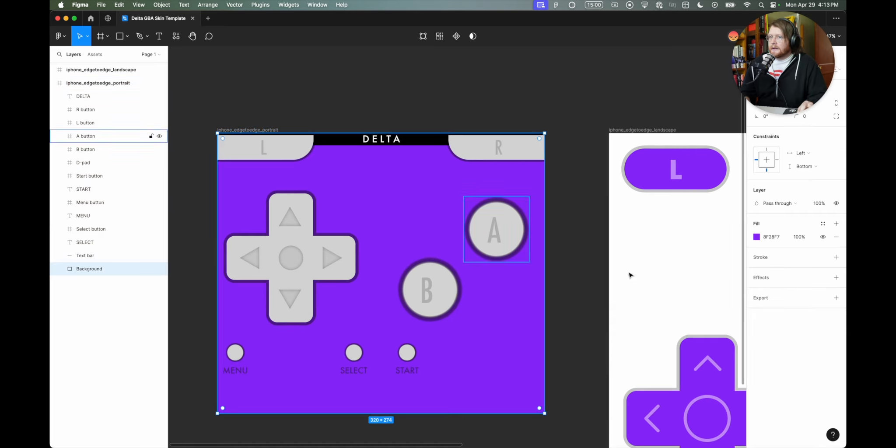
click(756, 237)
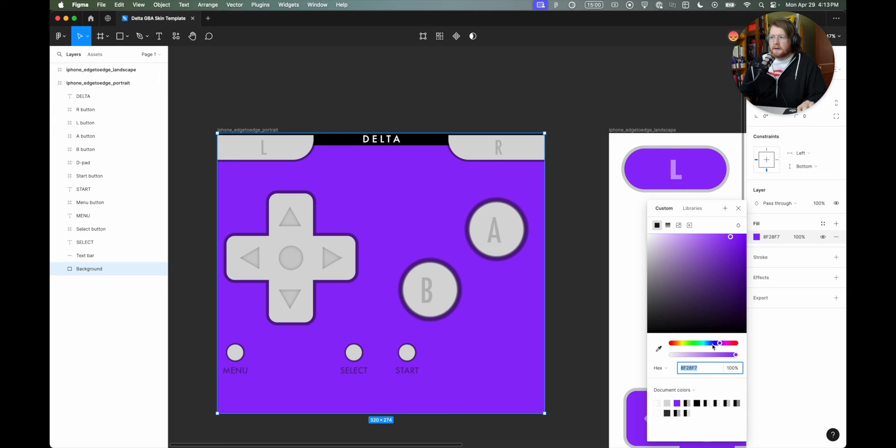
drag(713, 347, 669, 344)
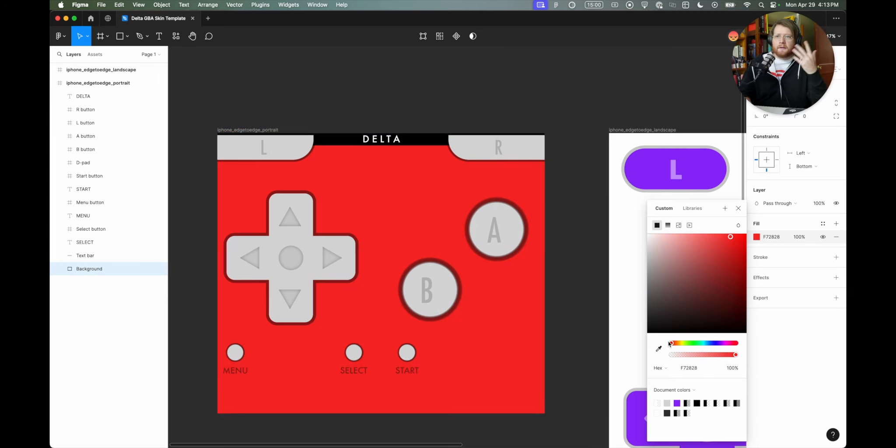
key(super+z)
click(559, 110)
Step: Select both the portrait and landscape frames and change their shared purple 8F28F7 to bright green
scroll(559, 111, down, 5)
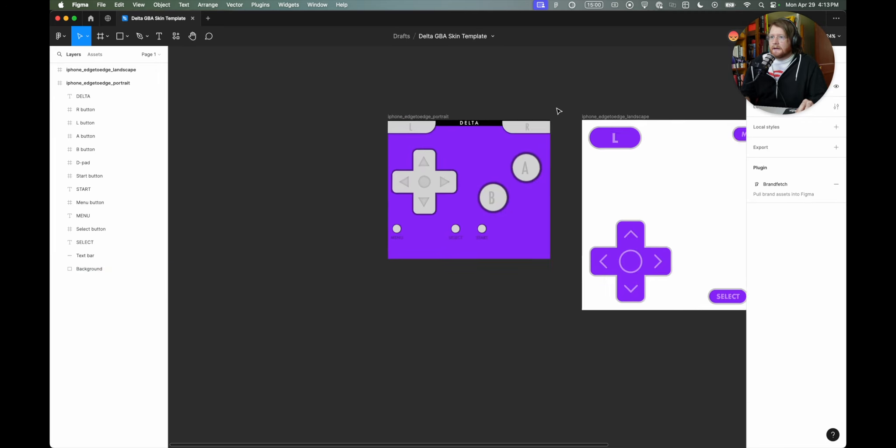
scroll(564, 110, right, 5)
scroll(510, 110, down, 2)
scroll(498, 110, right, 3)
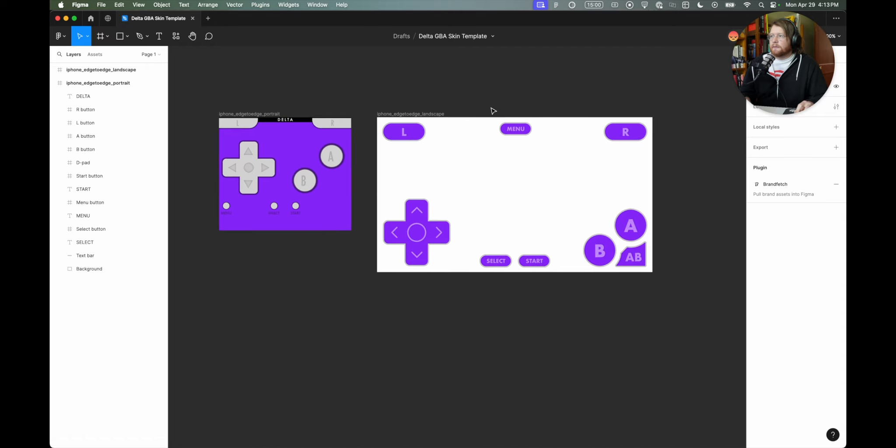
scroll(493, 111, down, 1)
drag(219, 90, 663, 332)
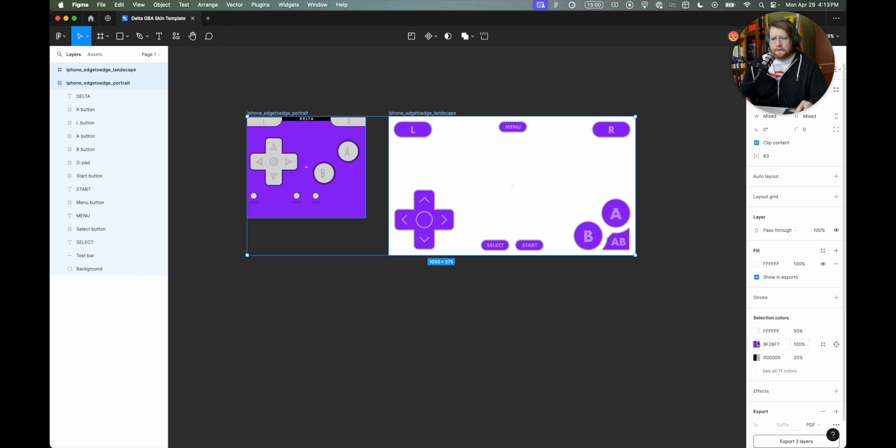
click(770, 370)
scroll(761, 385, down, 3)
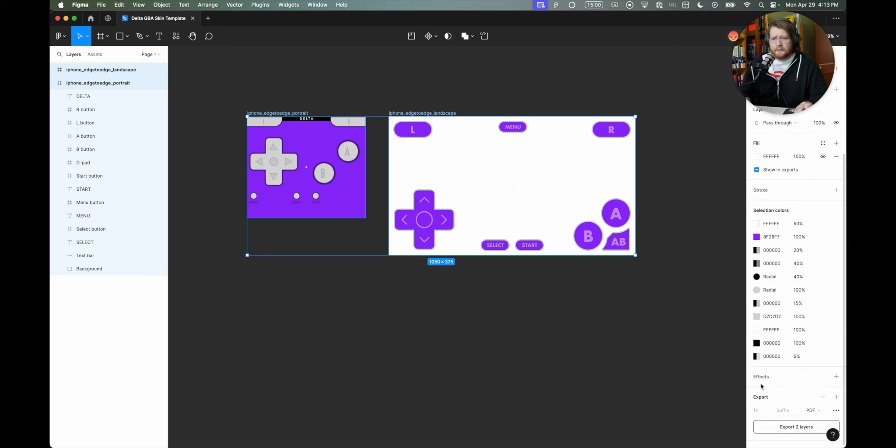
scroll(760, 387, up, 2)
click(754, 312)
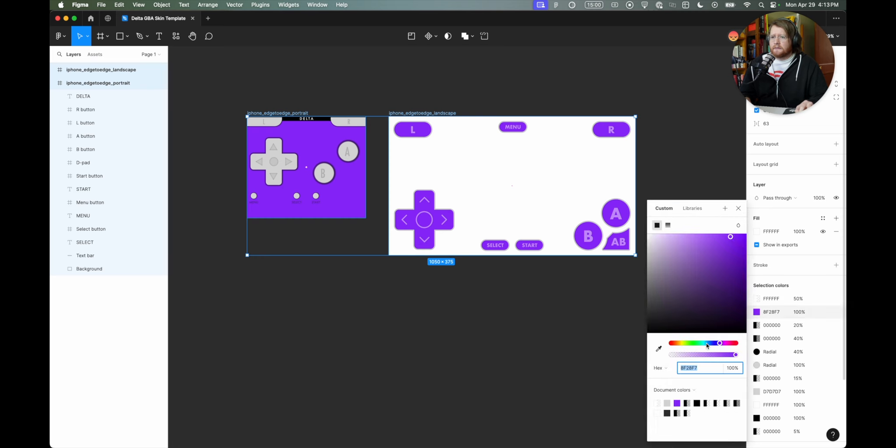
drag(707, 345, 620, 329)
click(690, 344)
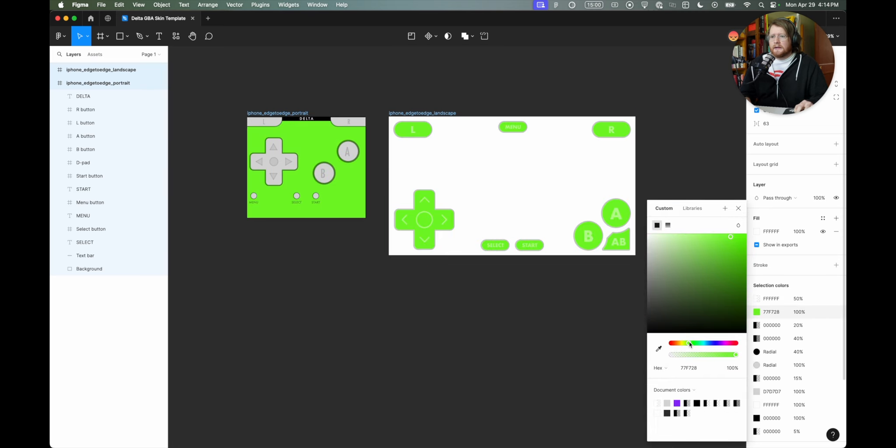
click(695, 345)
click(486, 322)
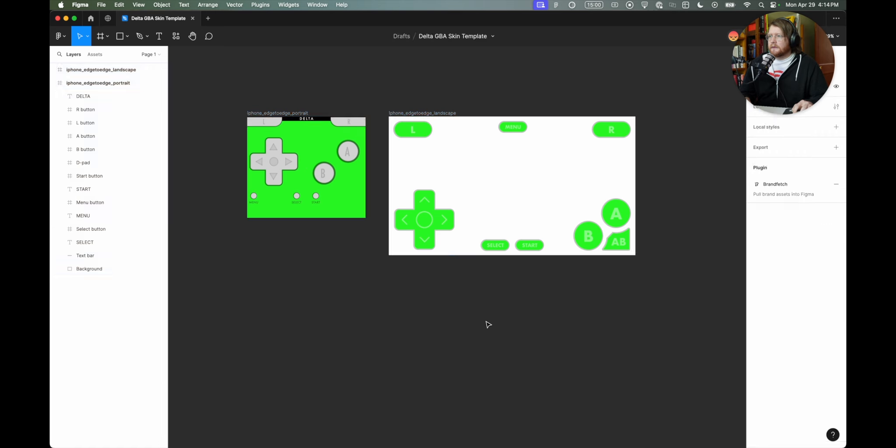
Step: Try swapping the letters on the portrait frame's A and B buttons
scroll(310, 110, up, 5)
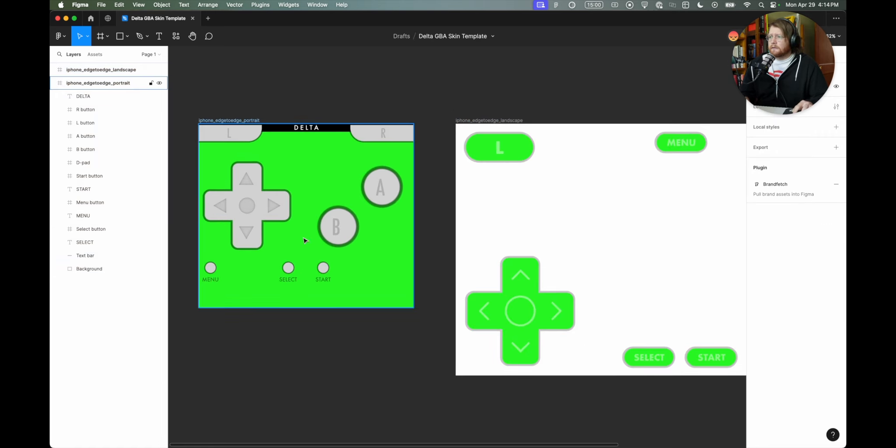
scroll(341, 228, up, 10)
click(397, 218)
double_click(396, 215)
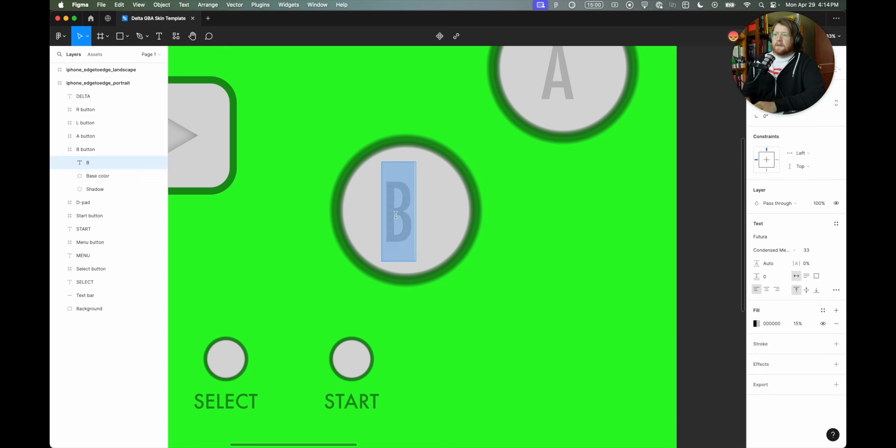
text(A)
scroll(424, 191, up, 2)
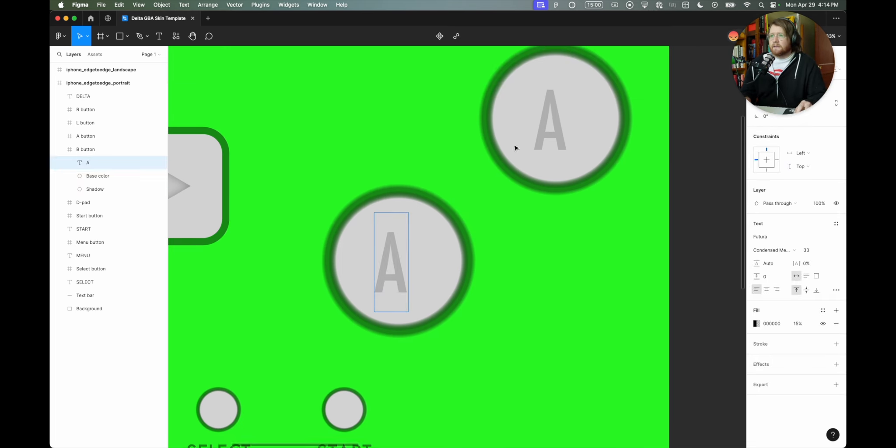
double_click(550, 116)
text(B)
key(Escape)
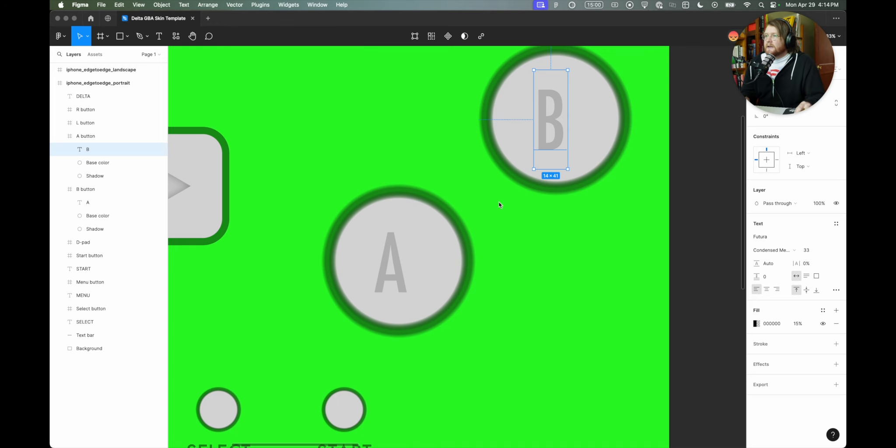
Step: Undo the letter changes on the portrait frame's A and B buttons
scroll(500, 204, down, 5)
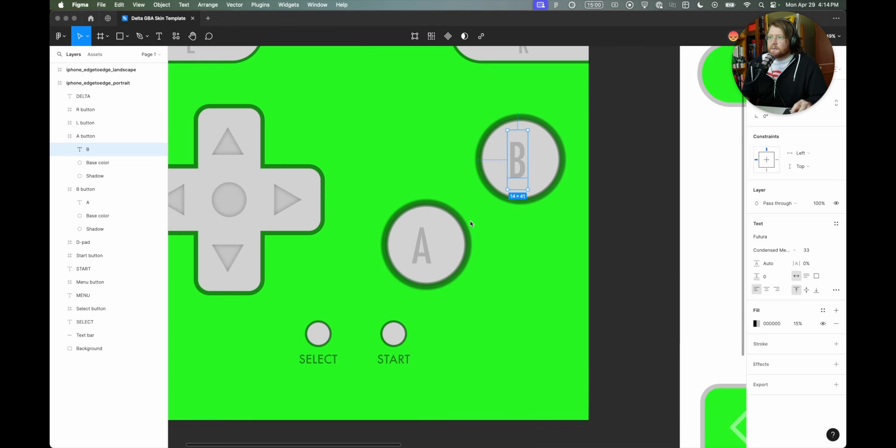
key(super+z)
key(super+z)
key(super+z)
key(super+z)
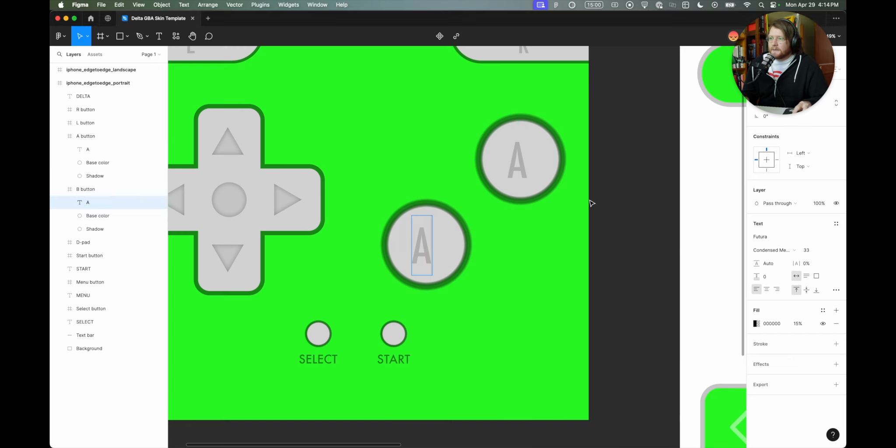
click(588, 247)
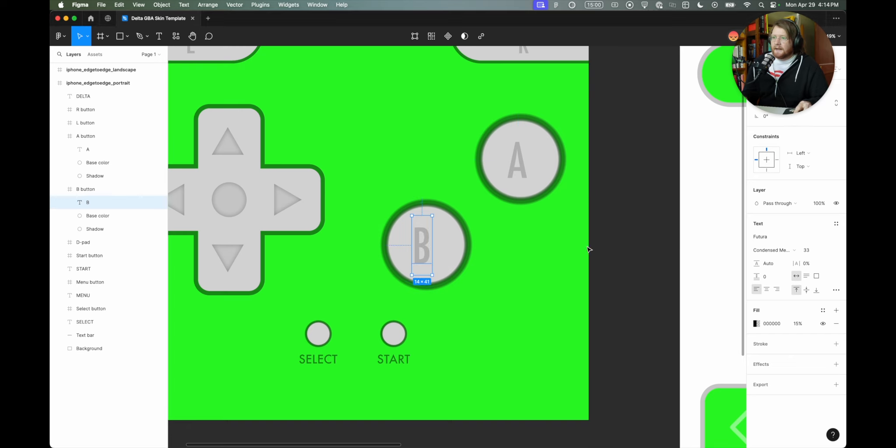
Step: Change the font of the portrait B button's letter to Frijole and recentre the letter on the button
click(760, 236)
click(678, 306)
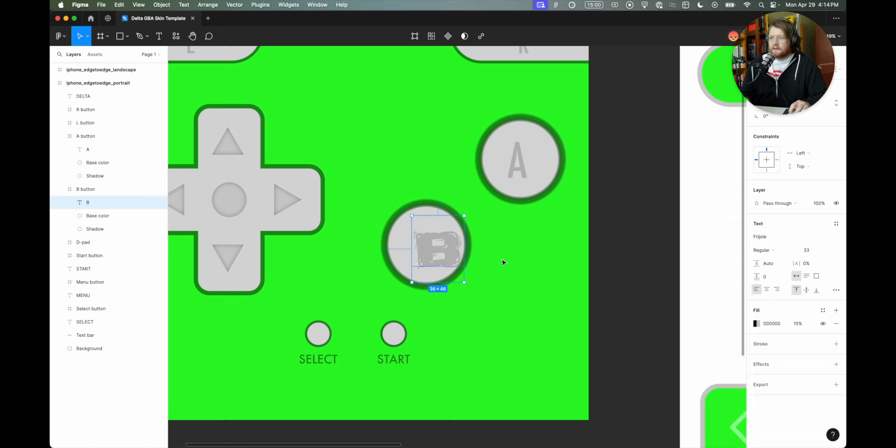
drag(420, 248, 425, 250)
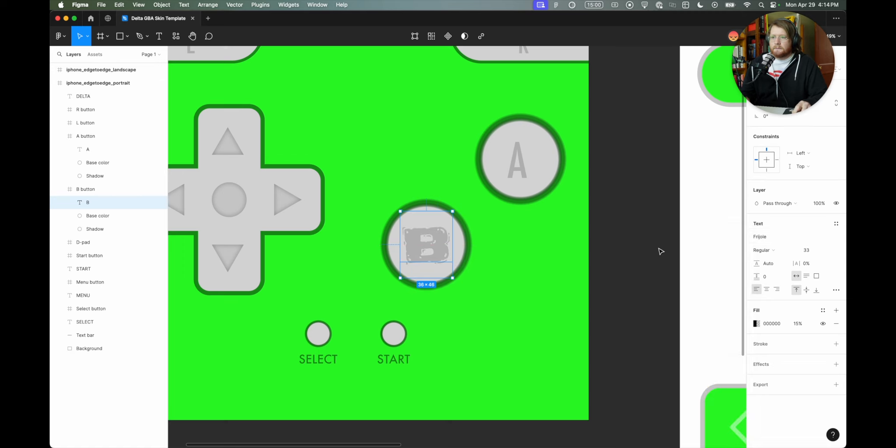
click(659, 251)
scroll(646, 251, down, 5)
Step: Switch to the Arc browser and search for images of "pikachu png" in a new tab
key(super+Tab)
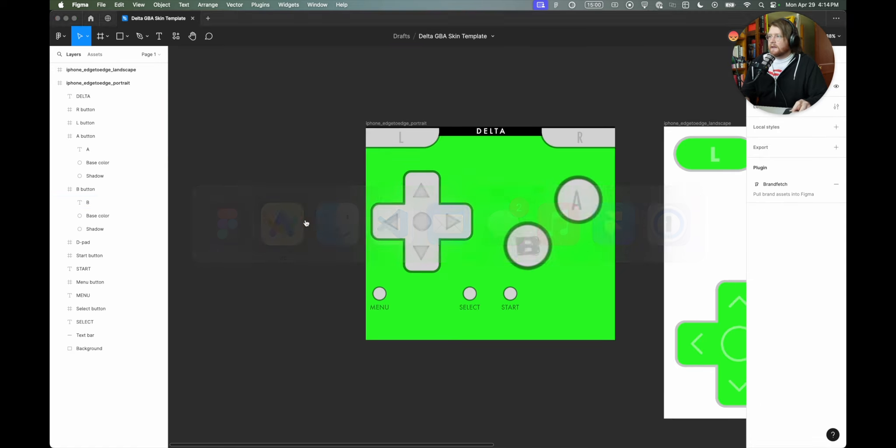
key(super+t)
text(pikachu png)
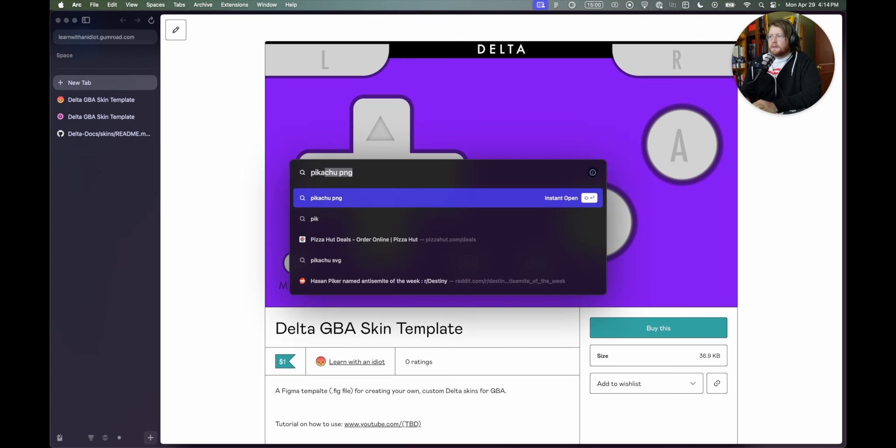
key(Return)
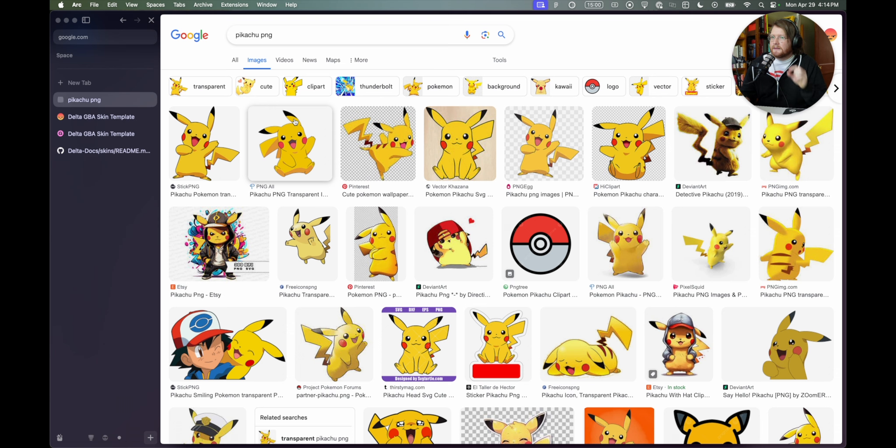
Step: Compare several Pikachu images in the search results and copy the StickPNG transparent one
click(228, 167)
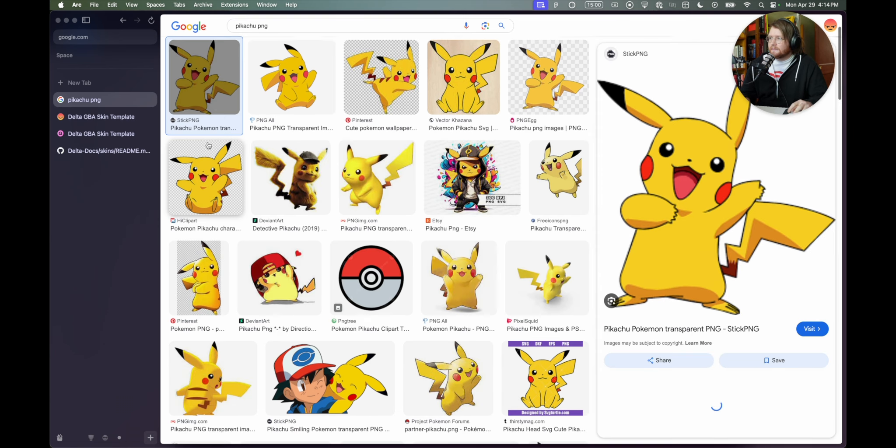
click(308, 87)
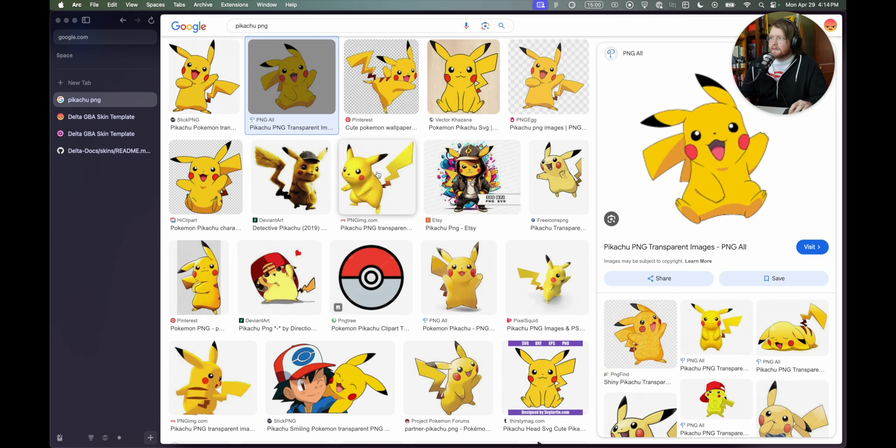
click(392, 179)
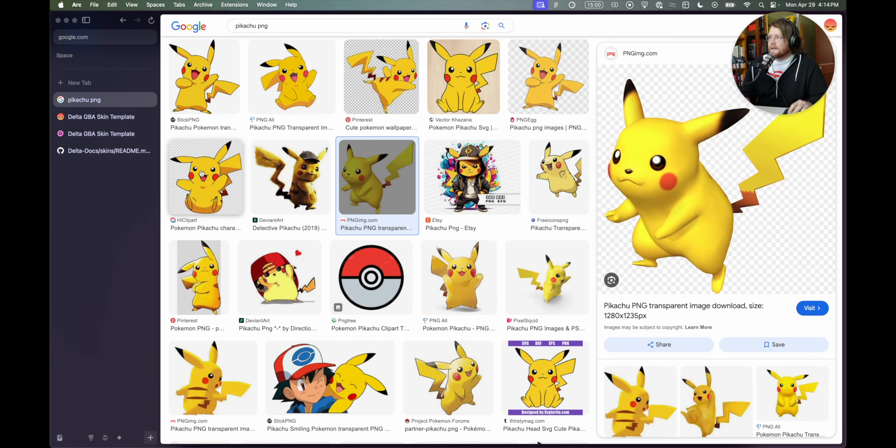
click(202, 174)
right_click(706, 177)
key(Escape)
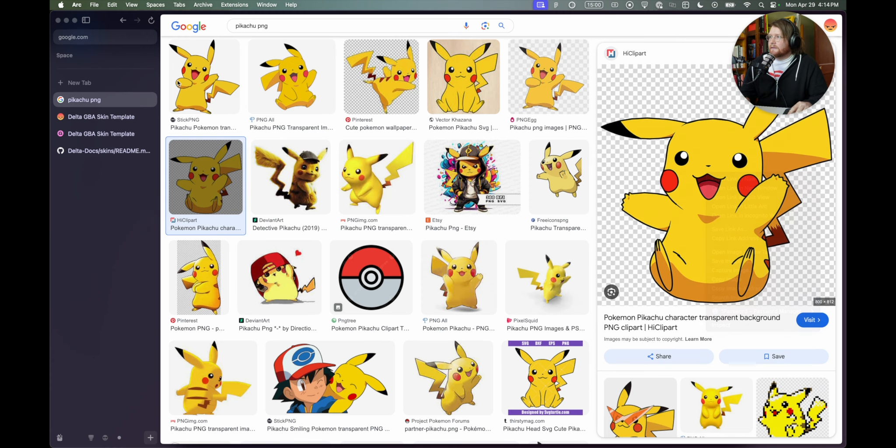
click(192, 79)
right_click(767, 161)
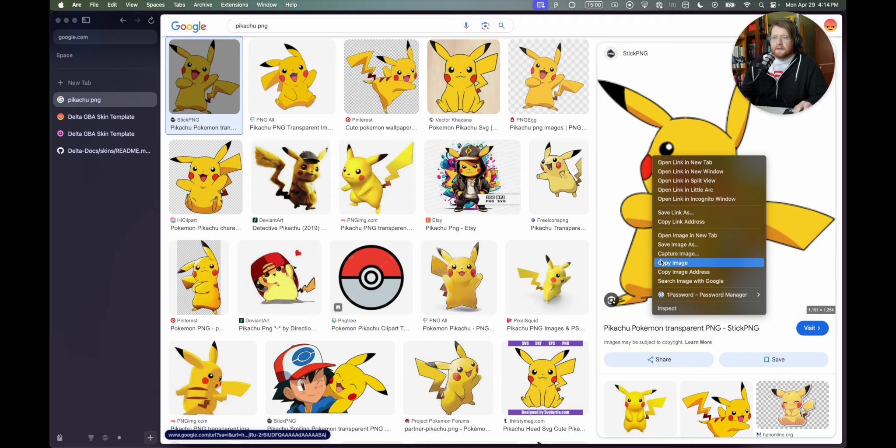
click(662, 263)
Step: Switch to Figma and paste the copied Pikachu image into the iphone_edgetoedge_portrait frame
key(super+Tab)
click(485, 180)
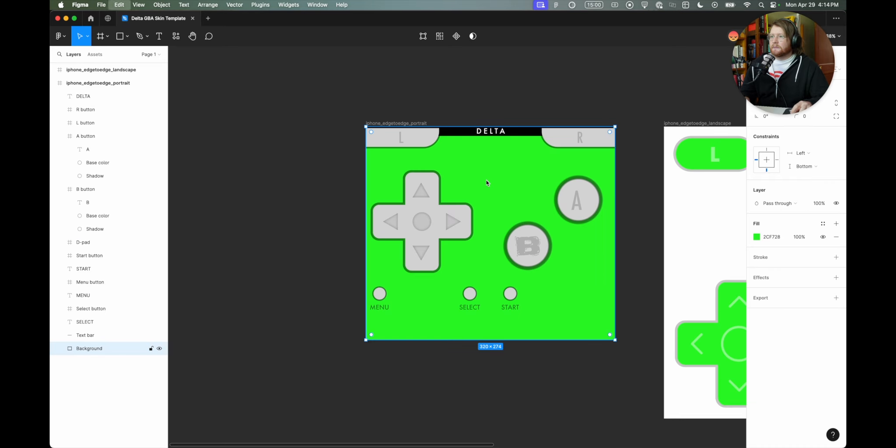
key(super+v)
key(super+z)
click(403, 122)
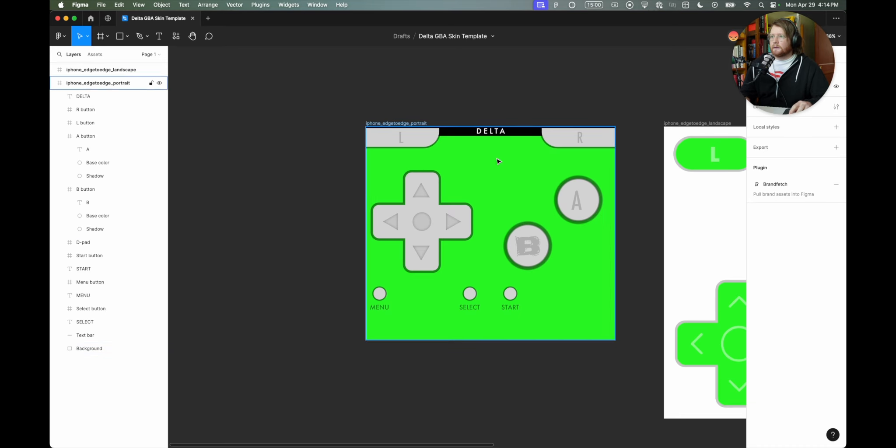
key(super+v)
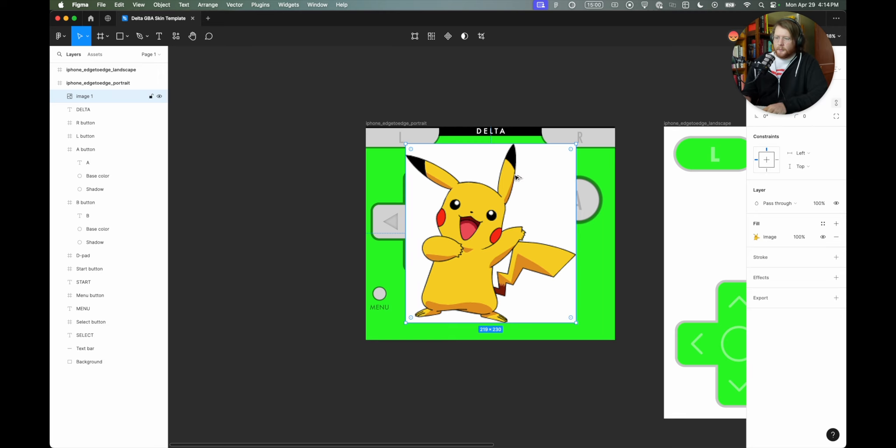
Step: Place the Pikachu image layer directly above Background and shrink the image to about 144 × 151 between the D-pad and A button
key(super+alt+bracketleft)
key(super+bracketright)
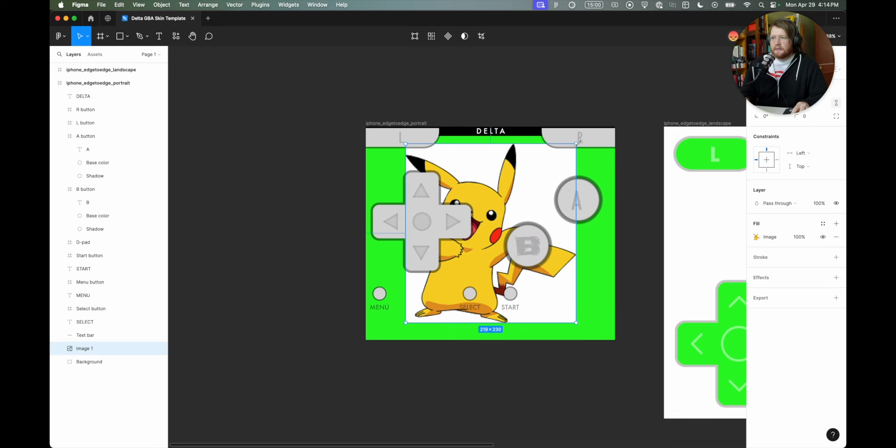
drag(579, 142, 567, 193)
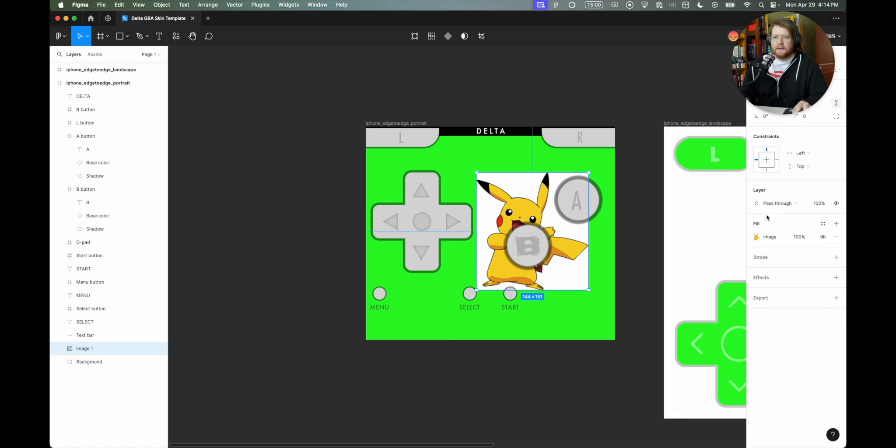
Step: Set the Pikachu image's blend mode to Darken, enlarge it and position it over the portrait frame's lower-right corner behind the buttons
click(777, 203)
click(771, 230)
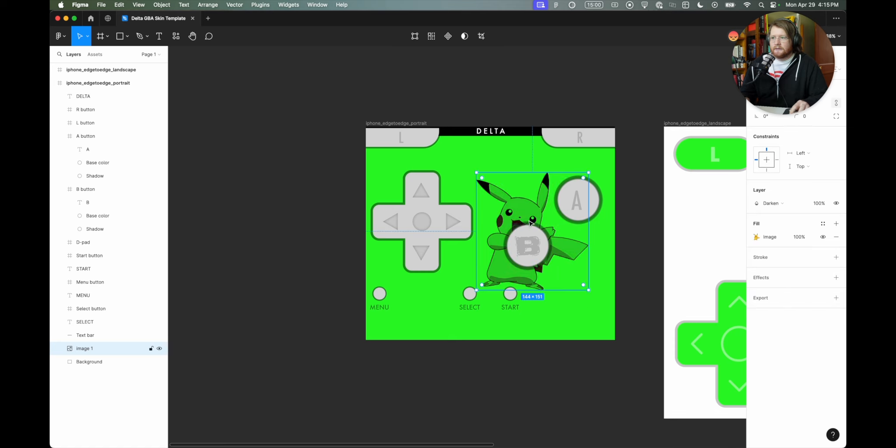
drag(589, 291, 640, 344)
drag(562, 310, 596, 313)
click(558, 78)
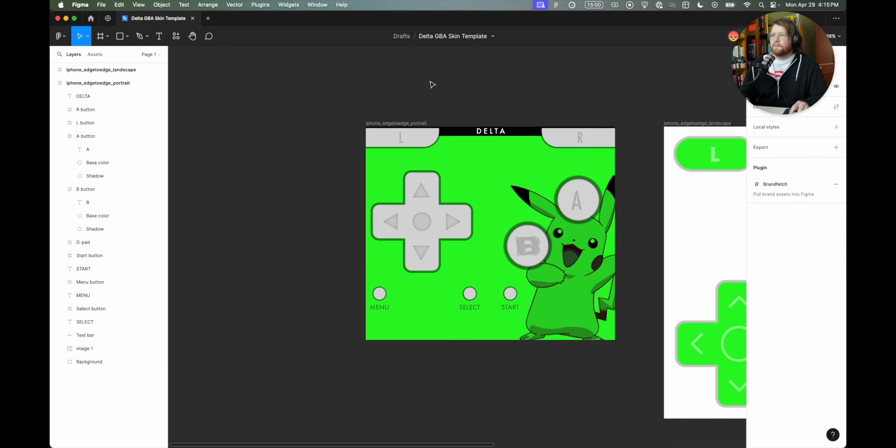
scroll(439, 82, right, 5)
scroll(396, 124, down, 3)
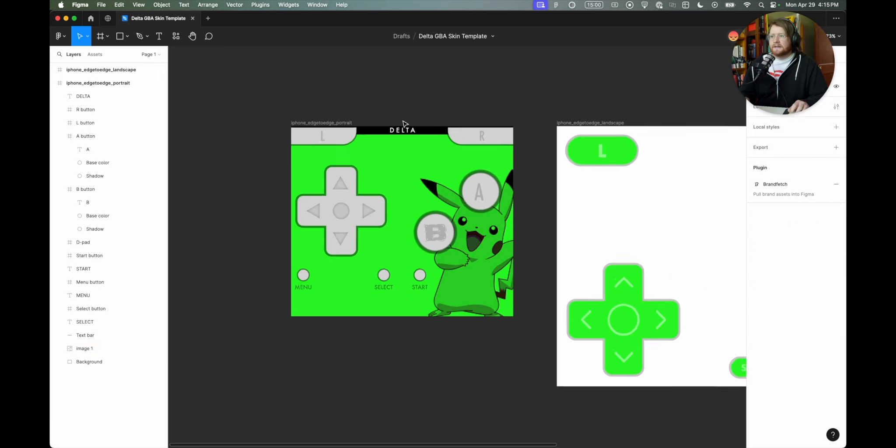
scroll(336, 103, up, 2)
scroll(336, 103, right, 1)
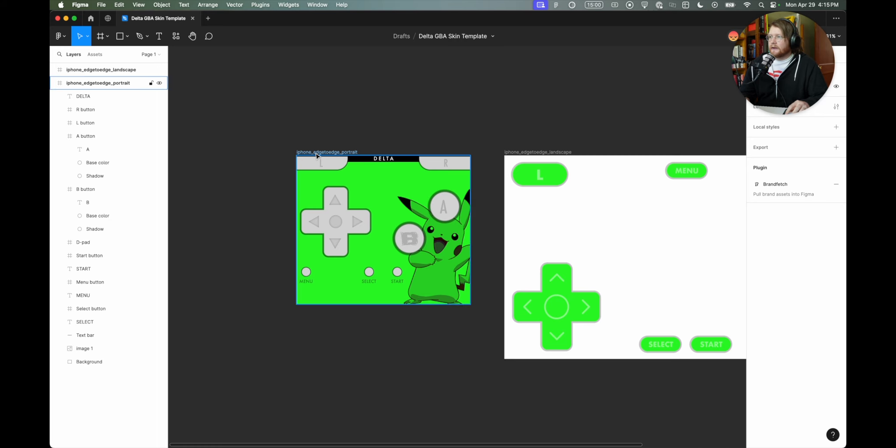
click(109, 83)
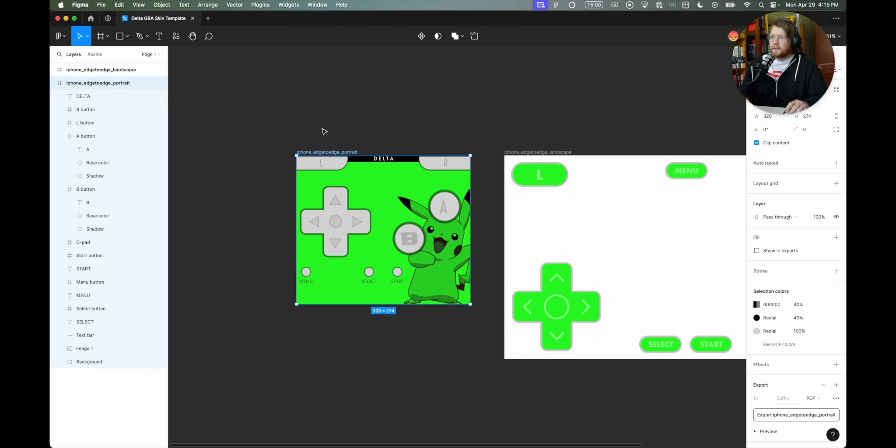
scroll(500, 130, right, 2)
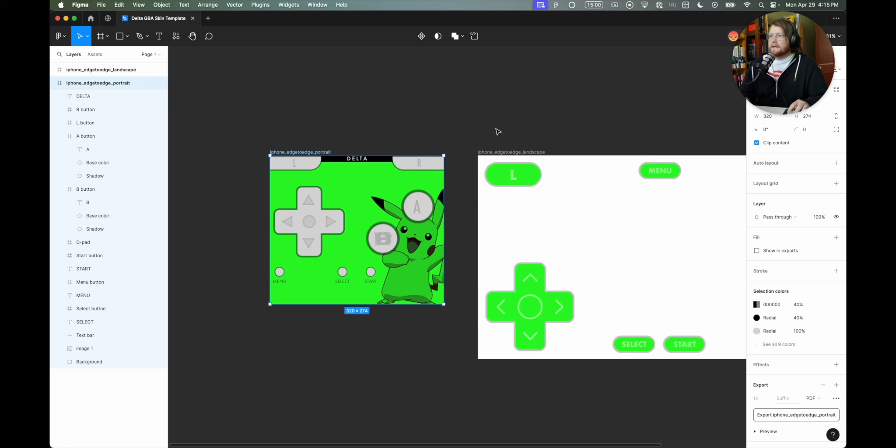
click(493, 129)
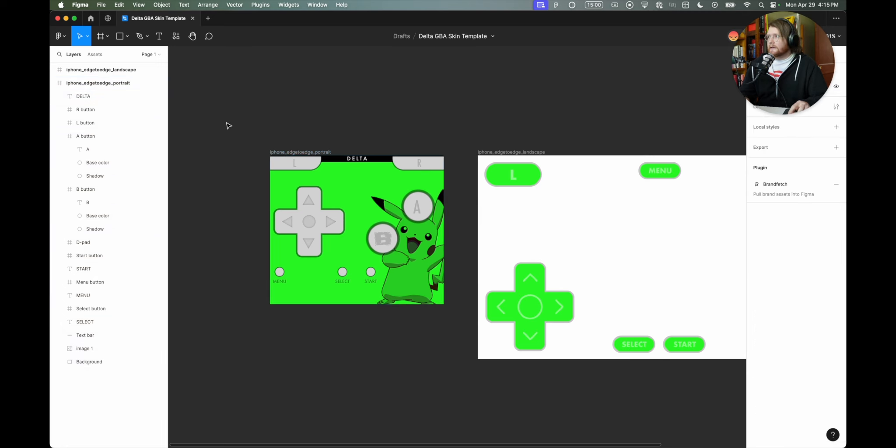
Step: Start exporting both the portrait and landscape edge-to-edge frames as PDFs
click(59, 37)
mouse_move(90, 88)
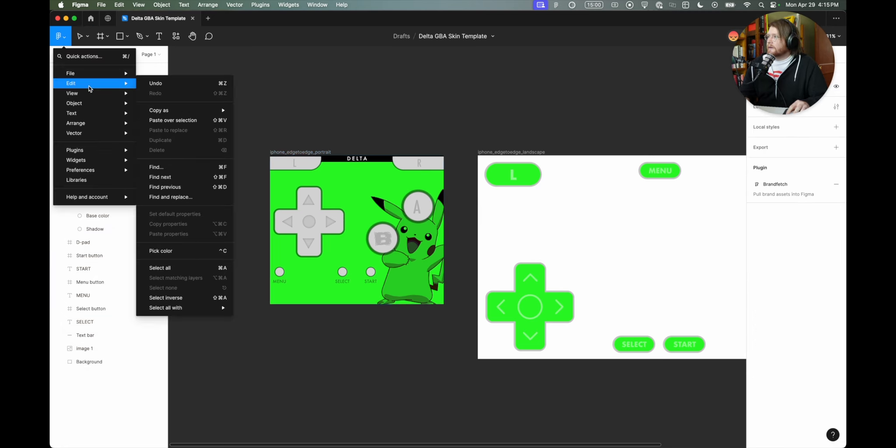
mouse_move(73, 75)
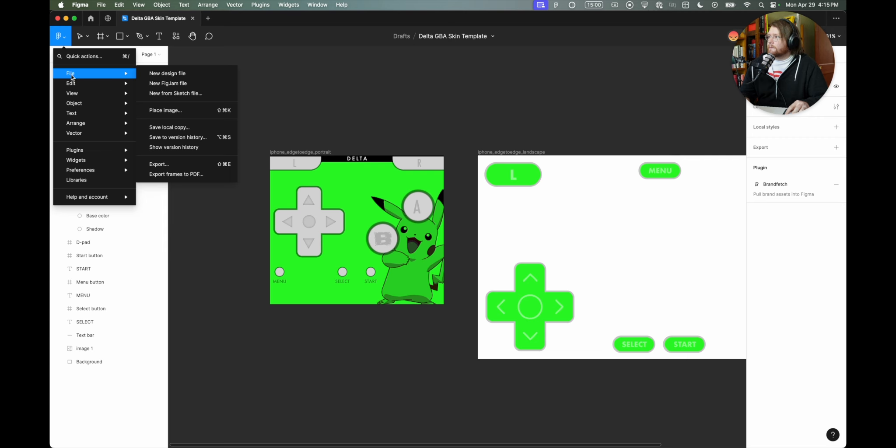
click(177, 165)
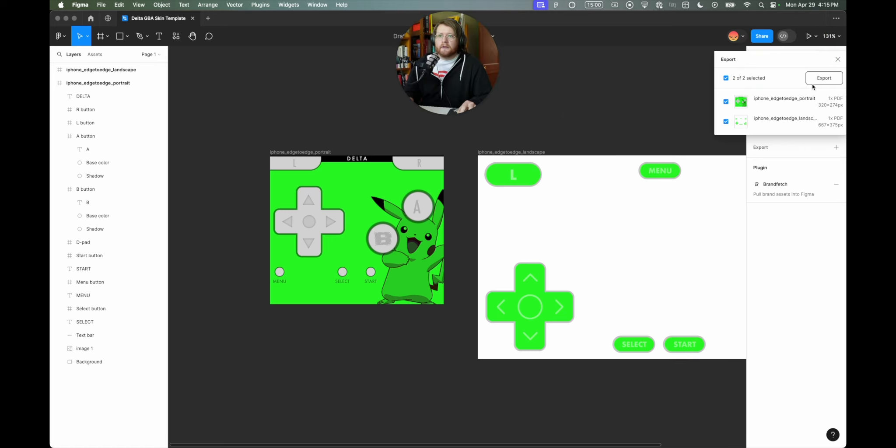
click(812, 86)
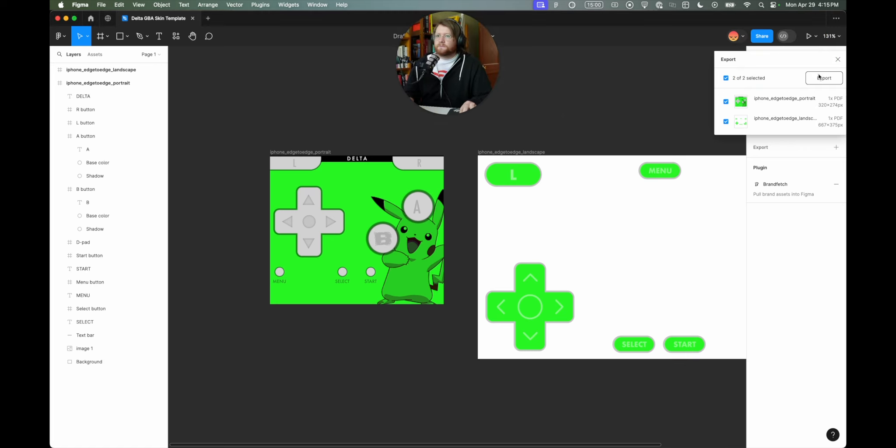
click(819, 78)
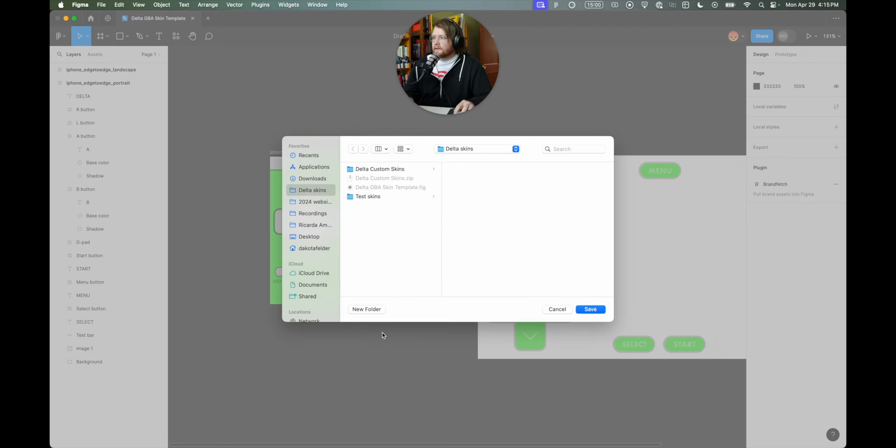
Step: Create a folder named Green pikachu inside Delta skins and save the exported PDFs in it
click(365, 309)
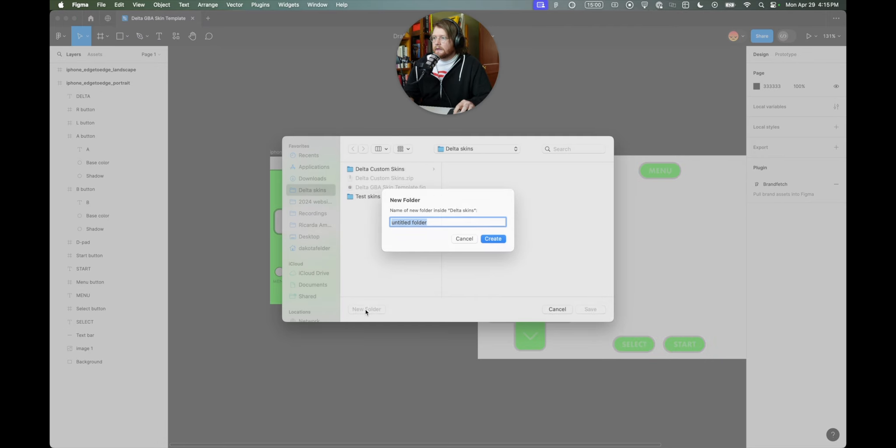
text(Green pikachu)
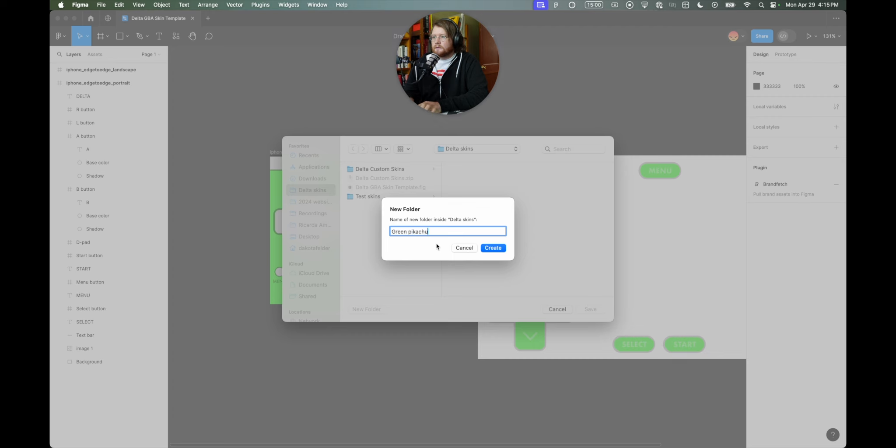
key(Return)
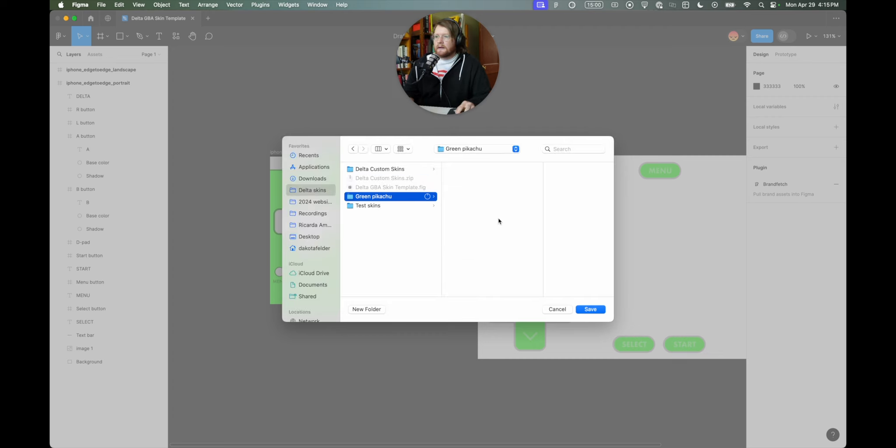
click(597, 313)
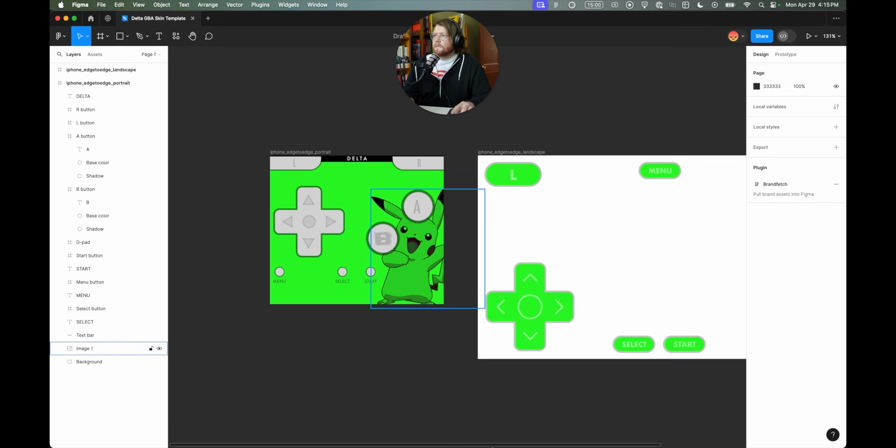
Step: Switch to Finder and preview the exported landscape and portrait PDFs in the Green pikachu folder
mouse_move(477, 447)
click(249, 430)
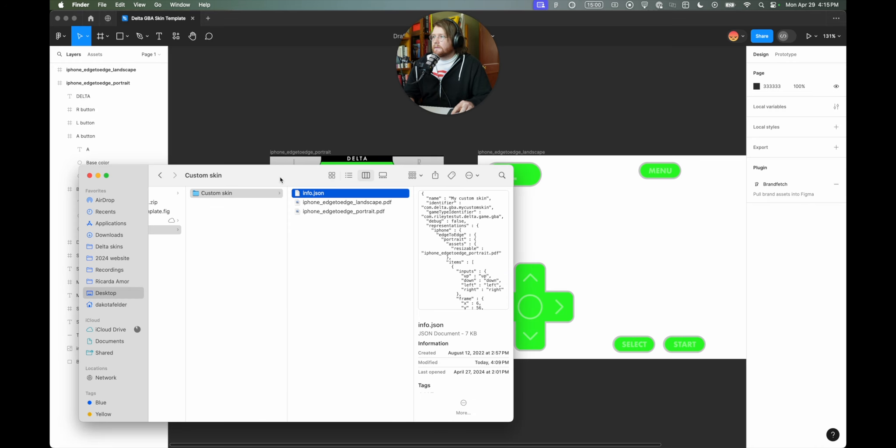
drag(279, 175, 497, 126)
click(430, 202)
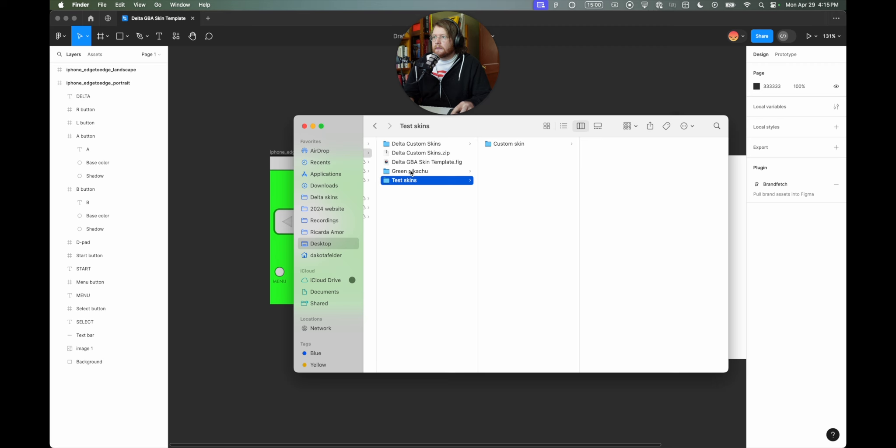
click(411, 171)
click(527, 145)
key(space)
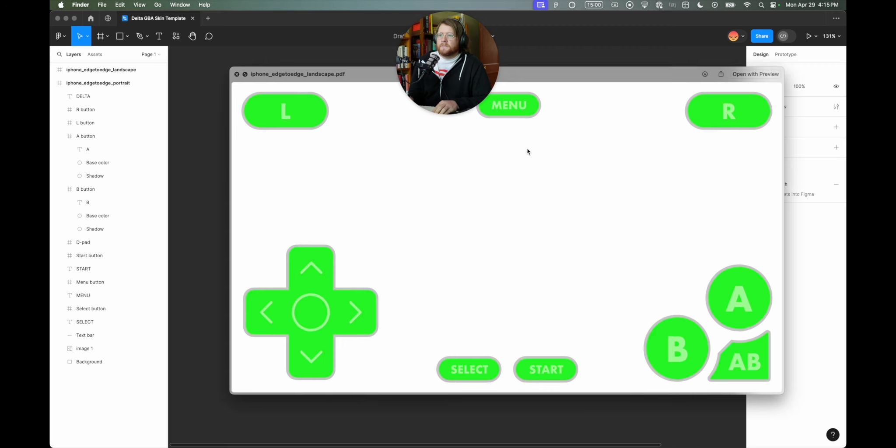
key(Down)
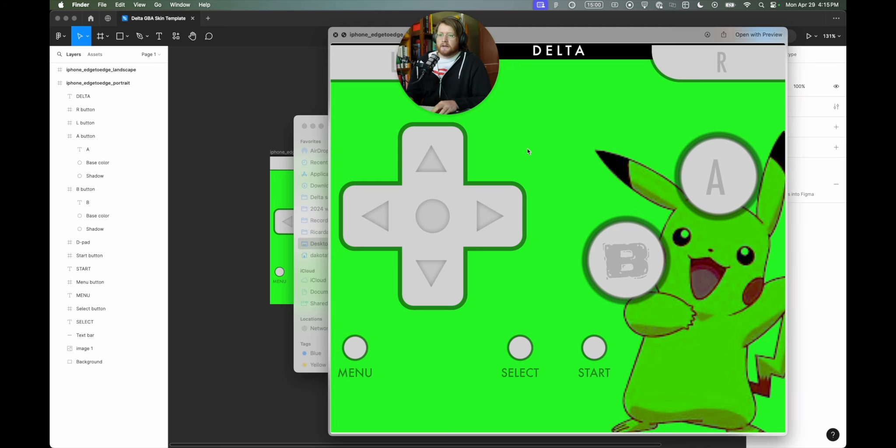
key(space)
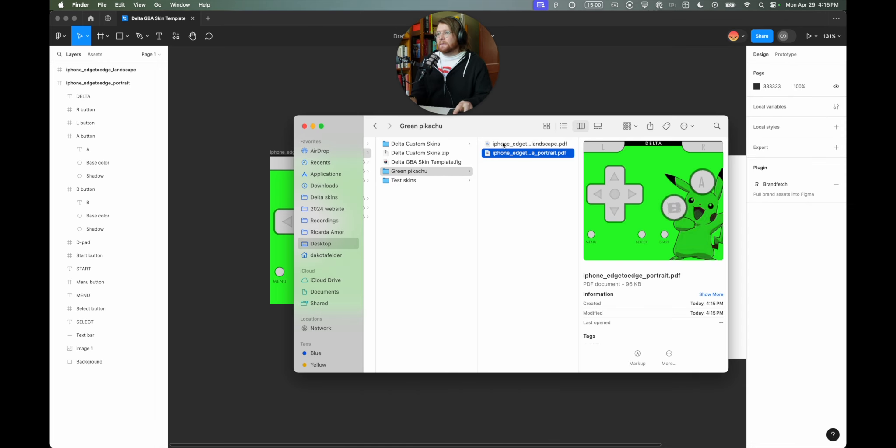
Step: Copy info.json from the Custom skin folder inside Test skins into the Green pikachu folder
drag(499, 129, 452, 148)
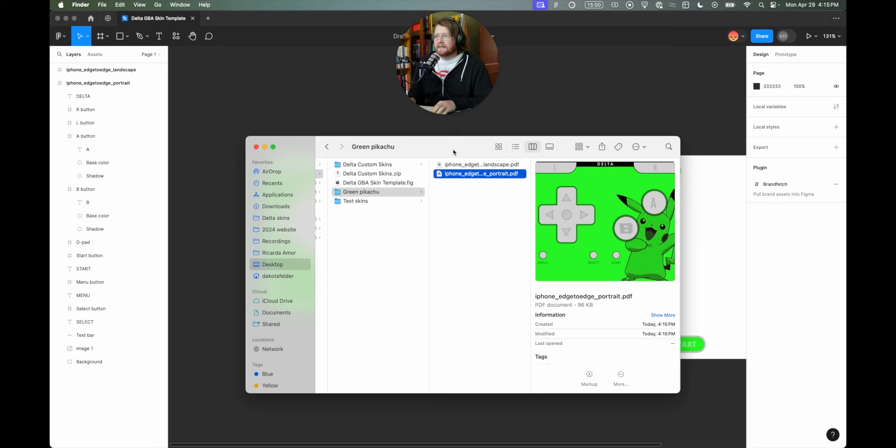
key(Left)
key(Down)
key(Right)
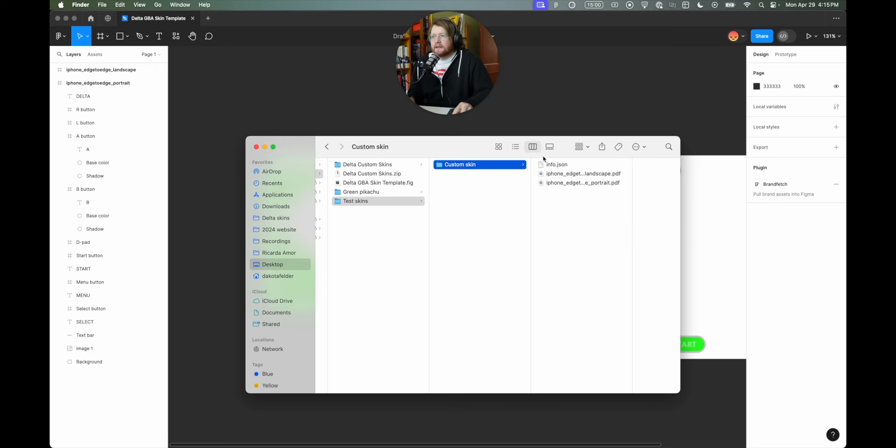
click(558, 165)
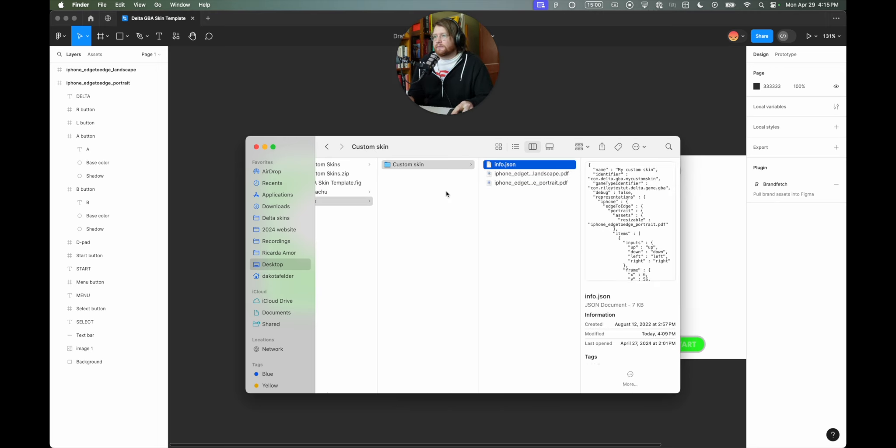
click(384, 192)
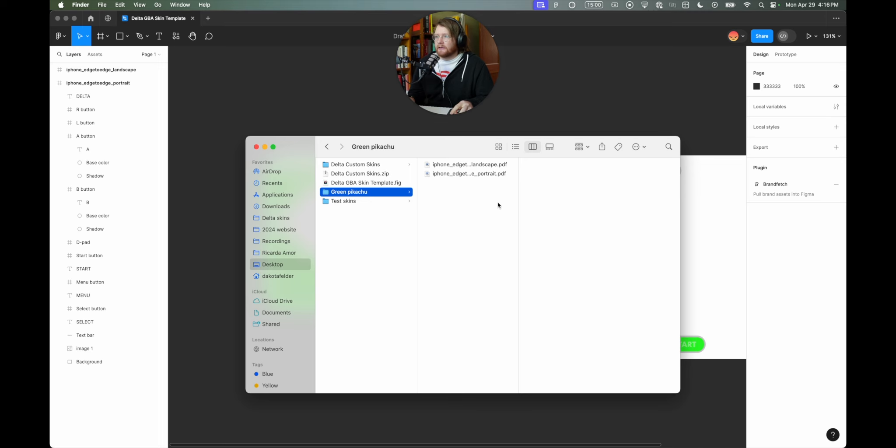
click(459, 164)
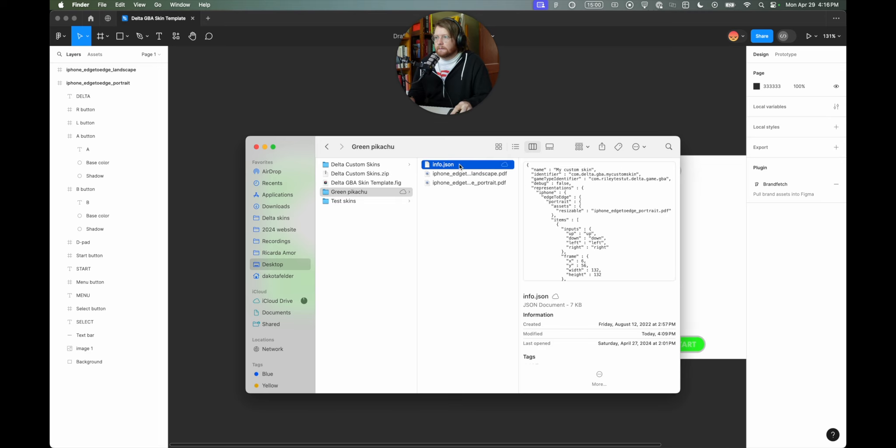
Step: Open the Green pikachu folder's info.json in Visual Studio Code
drag(477, 146, 453, 150)
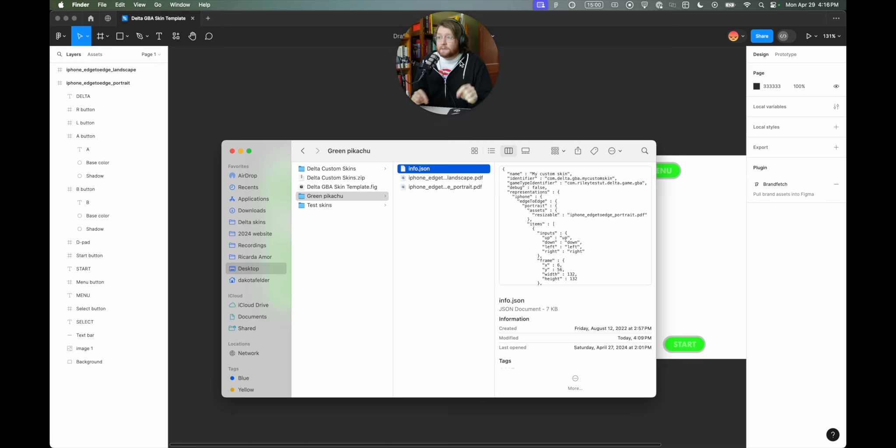
drag(433, 149, 420, 137)
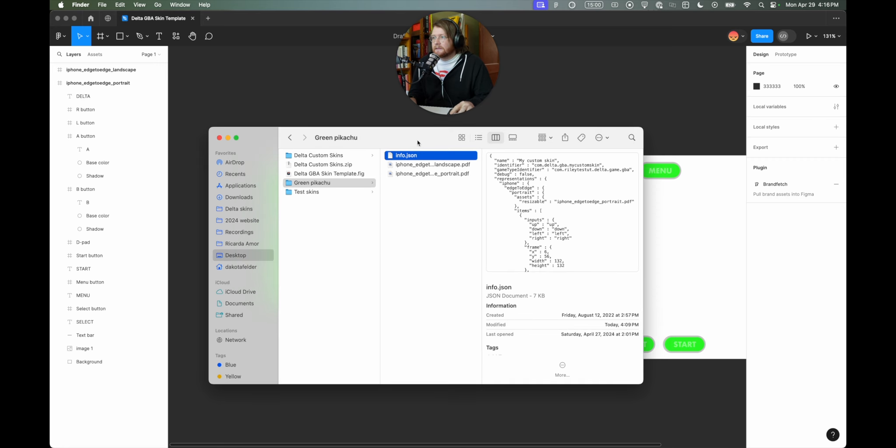
right_click(414, 150)
click(411, 155)
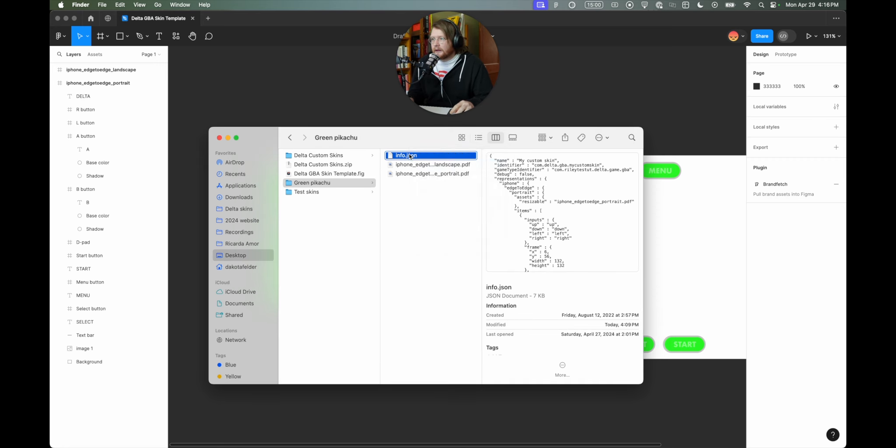
right_click(410, 156)
mouse_move(464, 168)
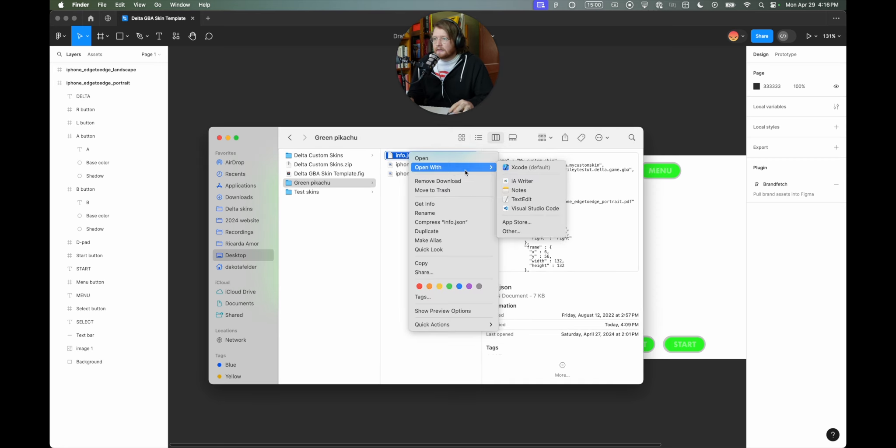
click(519, 209)
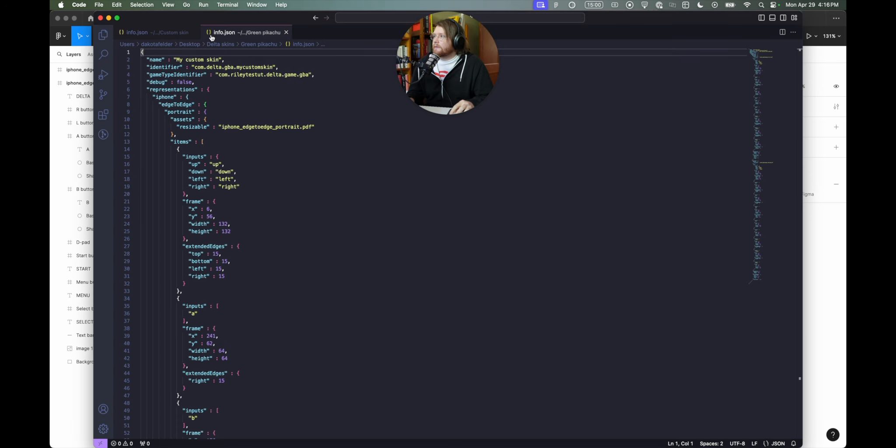
Step: Set the skin name to Green Pikachu and the identifier to com.delta.gba.greenpikachu in info.json, and save the file
drag(464, 82, 574, 140)
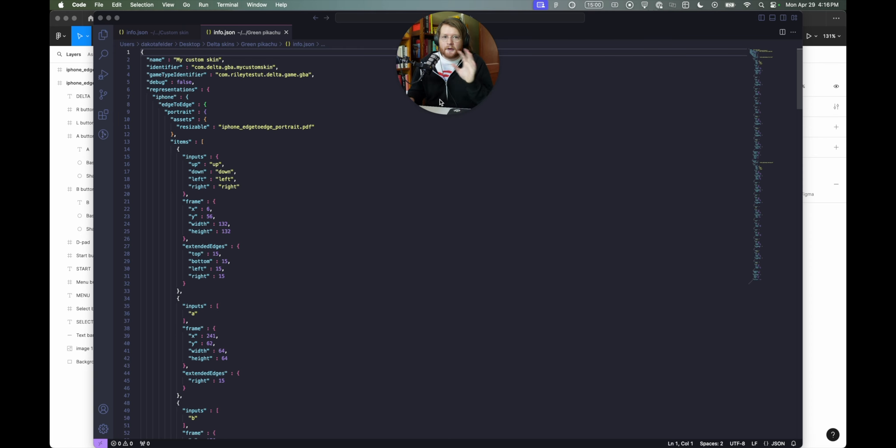
drag(220, 60, 186, 60)
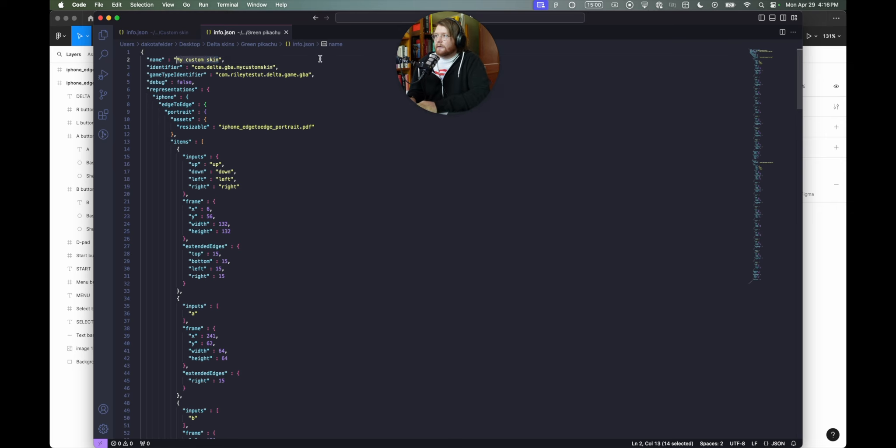
text(Green )
text(Pikachu)
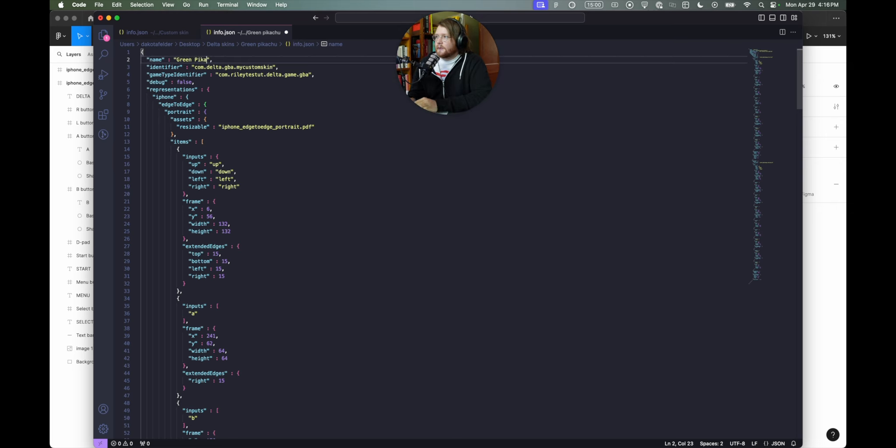
double_click(262, 67)
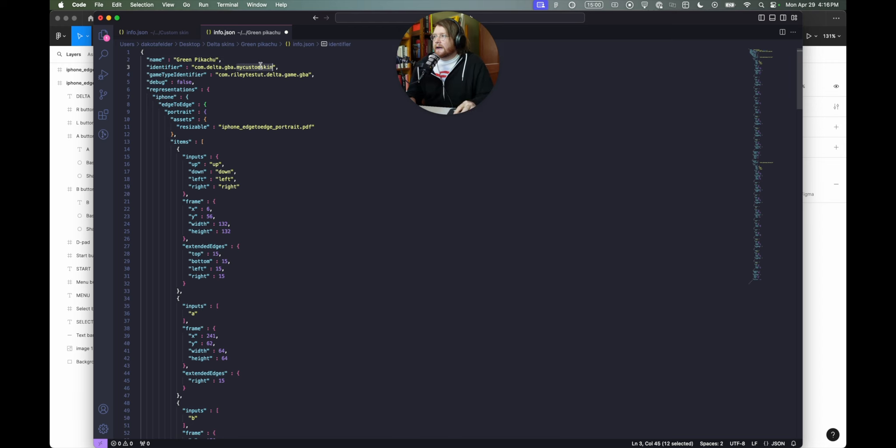
text(greenpikach)
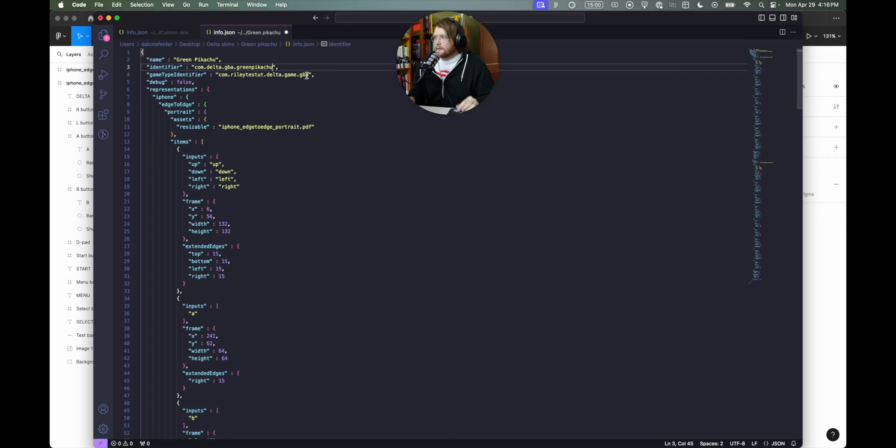
double_click(253, 75)
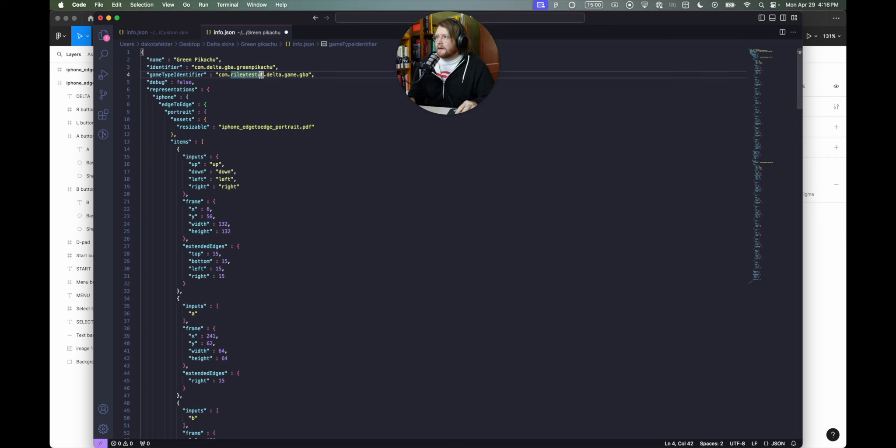
drag(264, 75, 231, 75)
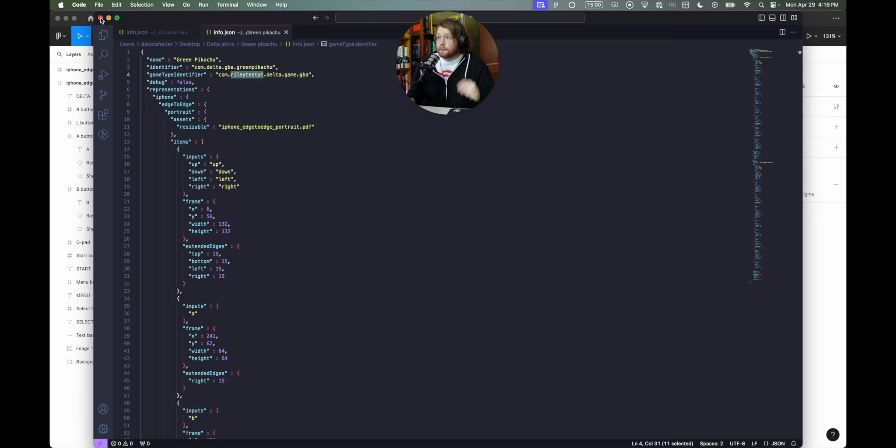
Step: Switch to Finder and compress info.json and both PDFs in the Green pikachu folder into one ZIP archive
key(super+Tab)
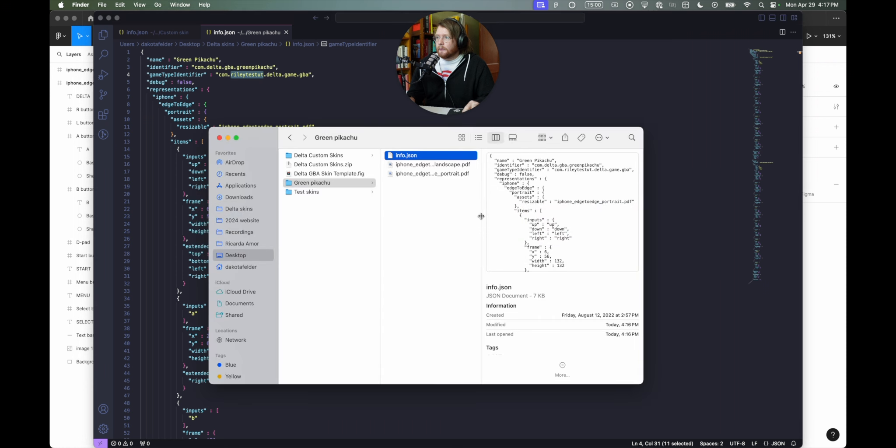
click(445, 207)
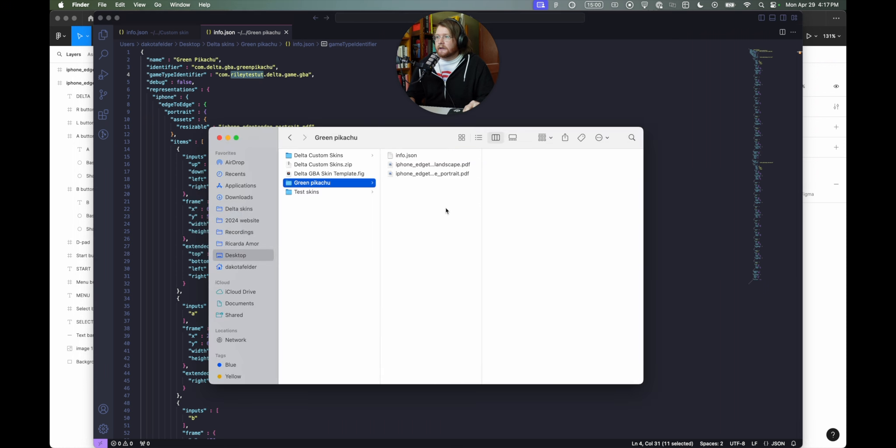
click(429, 179)
key(super+a)
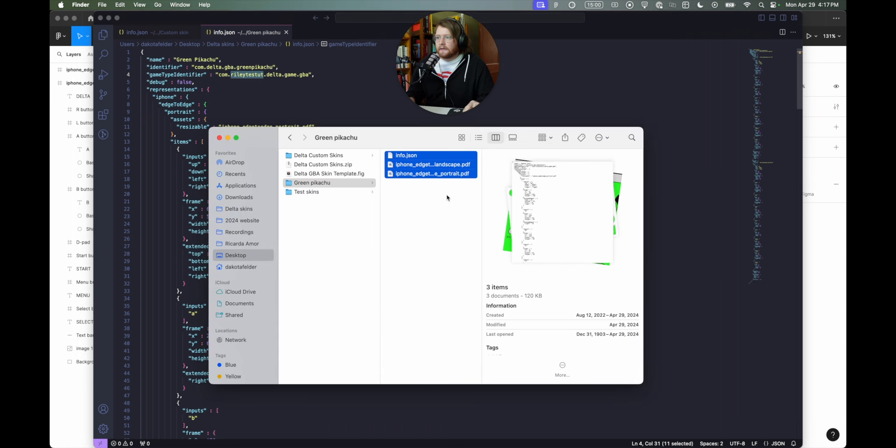
right_click(412, 168)
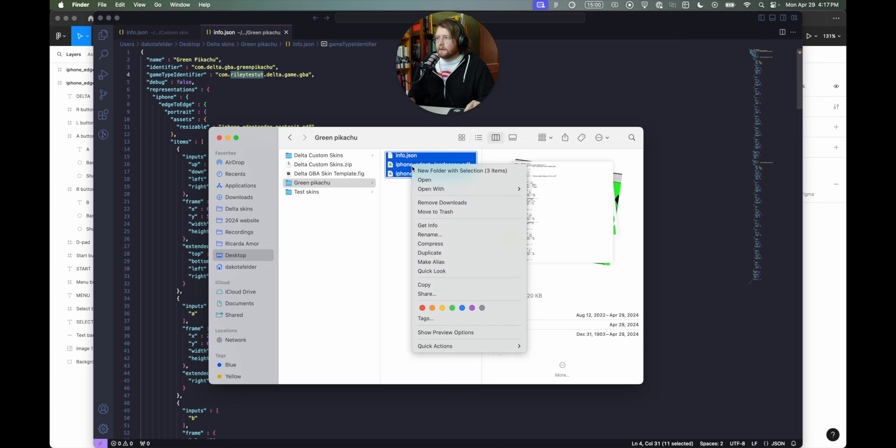
click(459, 246)
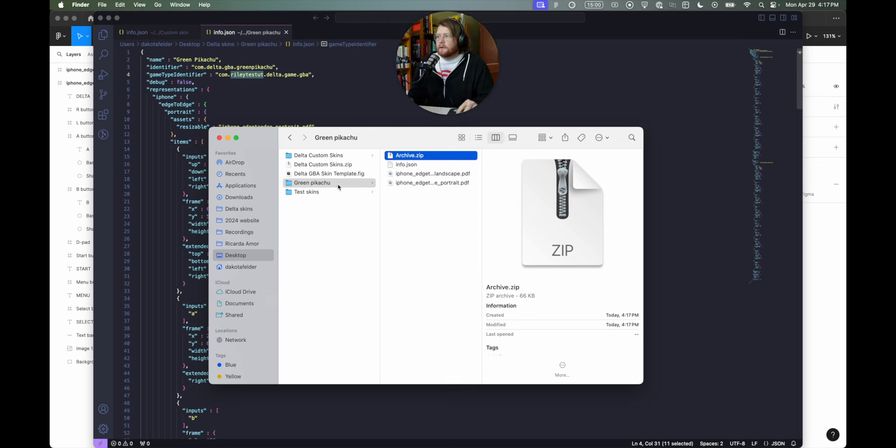
click(307, 184)
right_click(307, 183)
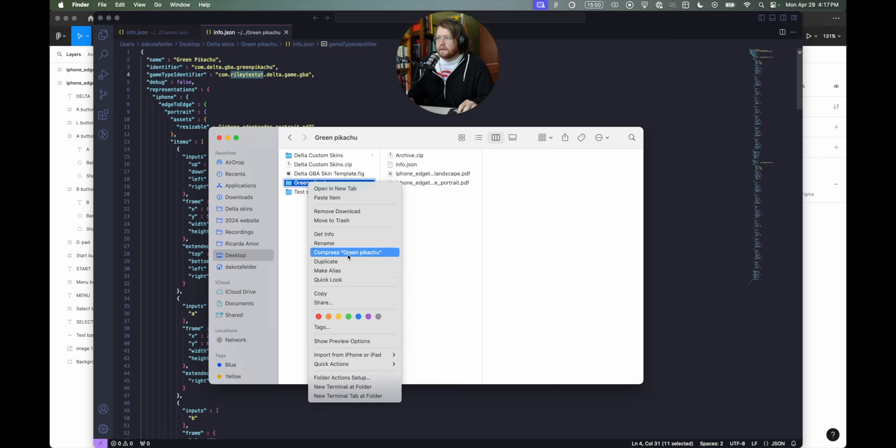
click(422, 212)
drag(426, 208, 404, 164)
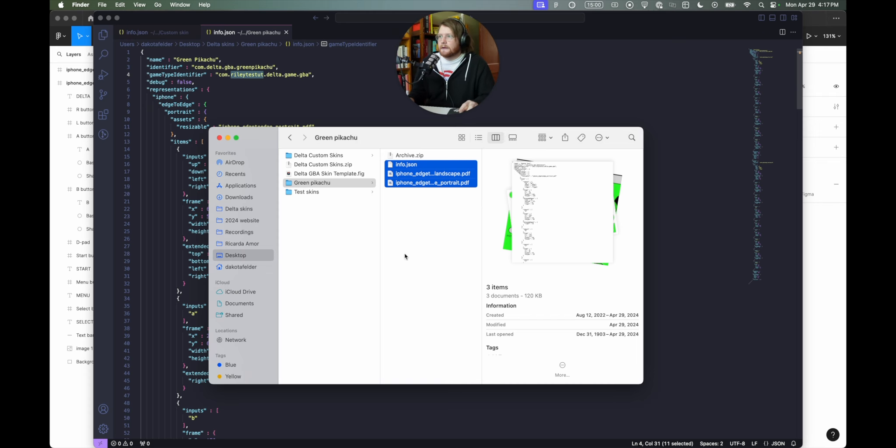
click(405, 253)
Step: Rename Archive.zip in the Green pikachu folder to Archive.deltaskin
click(411, 156)
drag(428, 136, 498, 140)
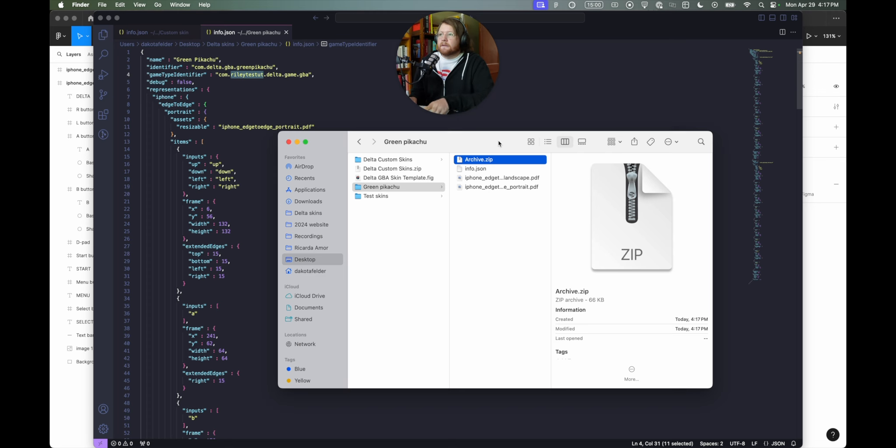
drag(498, 141, 527, 111)
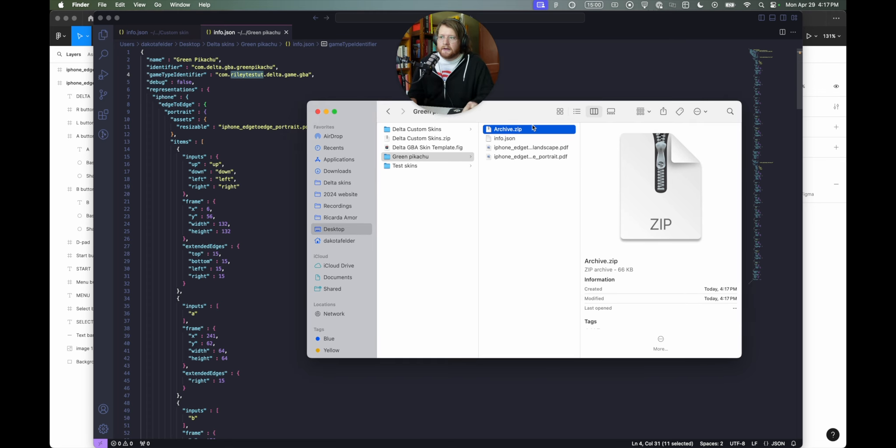
key(Return)
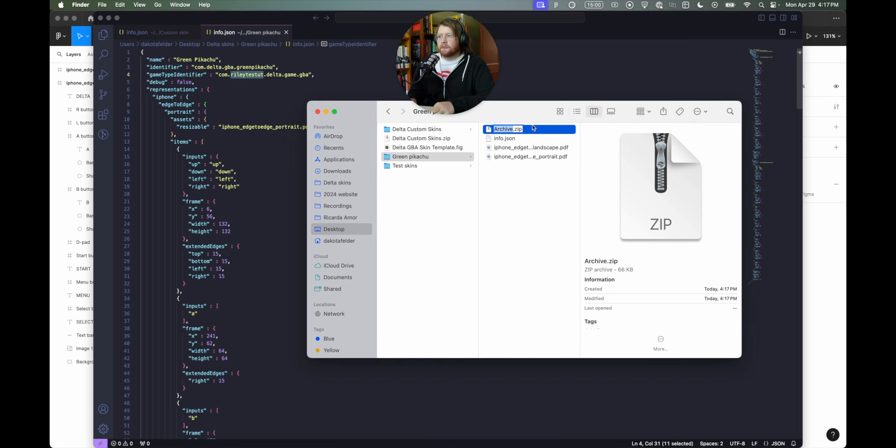
click(518, 128)
key(BackSpace)
key(BackSpace)
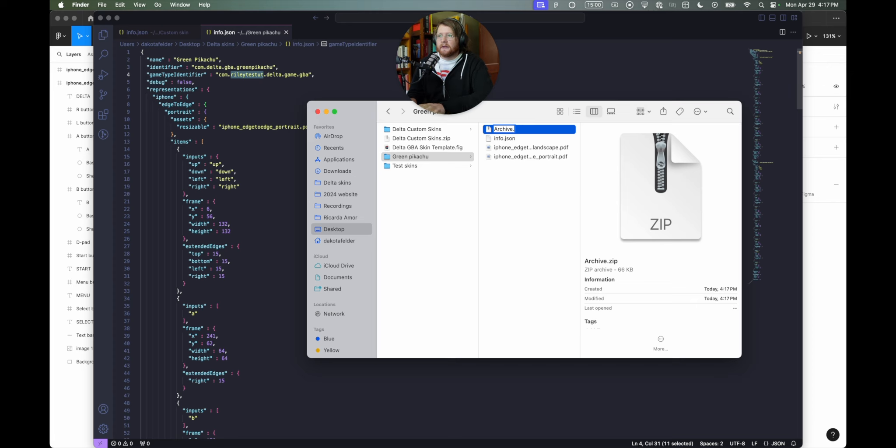
text(det)
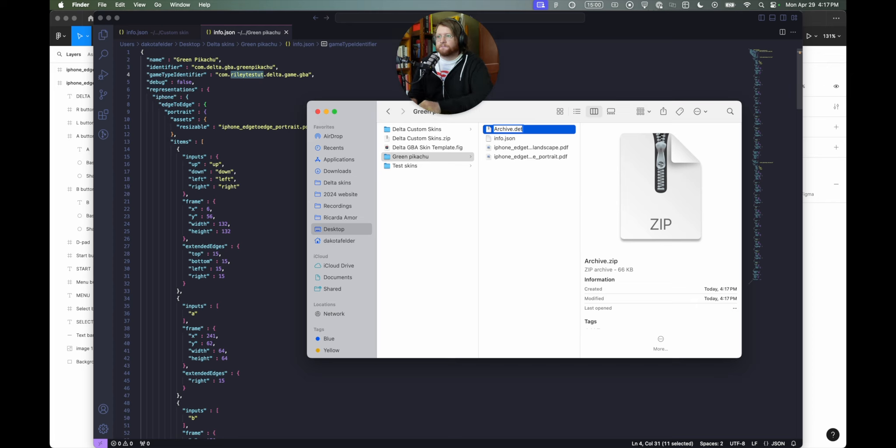
text(taskin)
key(Return)
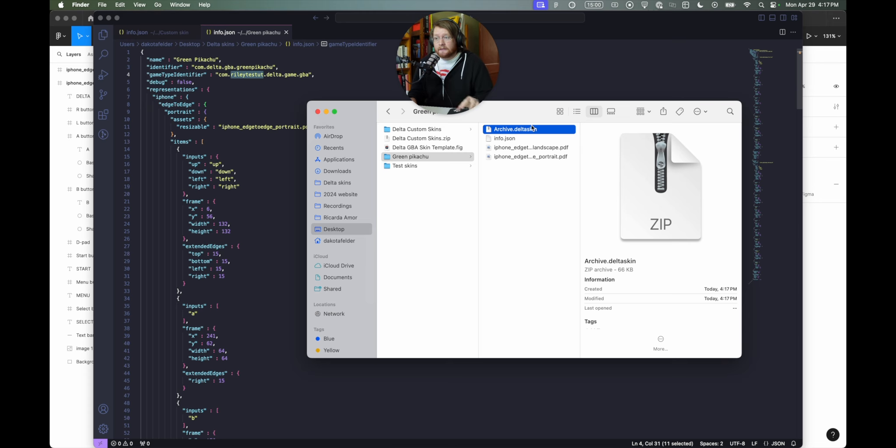
Step: Open the file information for Archive.deltaskin in the Green pikachu folder and place the info window beside the file list
drag(532, 116, 531, 130)
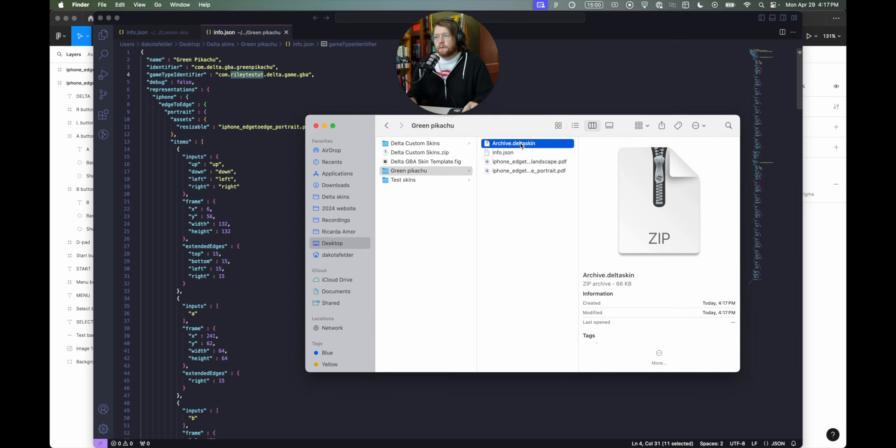
right_click(523, 141)
click(552, 190)
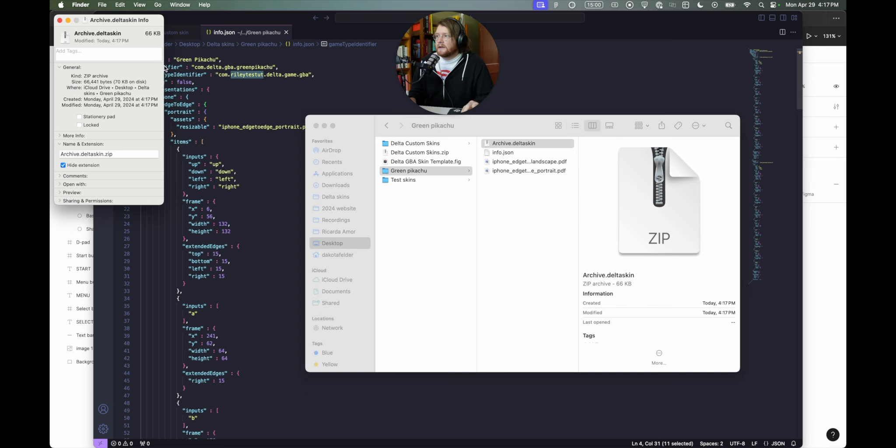
drag(160, 22, 695, 97)
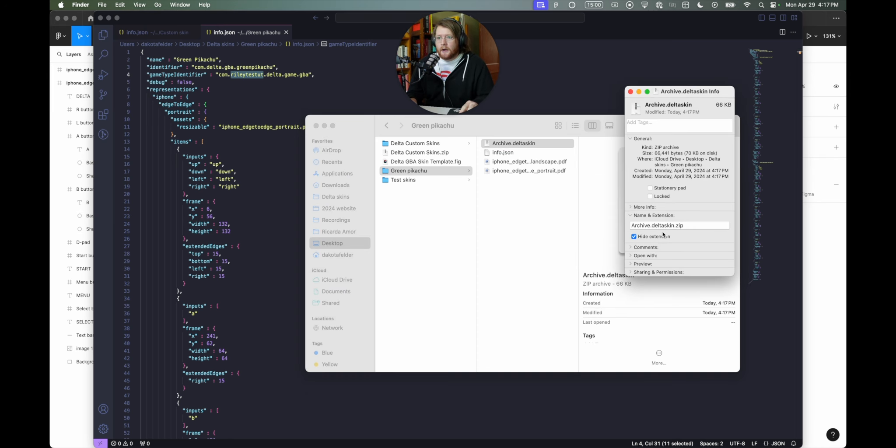
Step: Rename the archive as Green-pikachu.deltaskin in its file information, using the .deltaskin extension instead of .zip, and close the info window
double_click(642, 226)
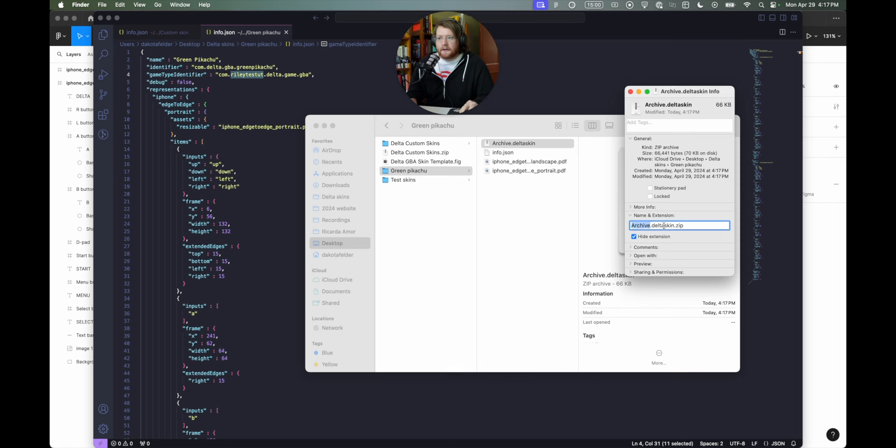
click(660, 225)
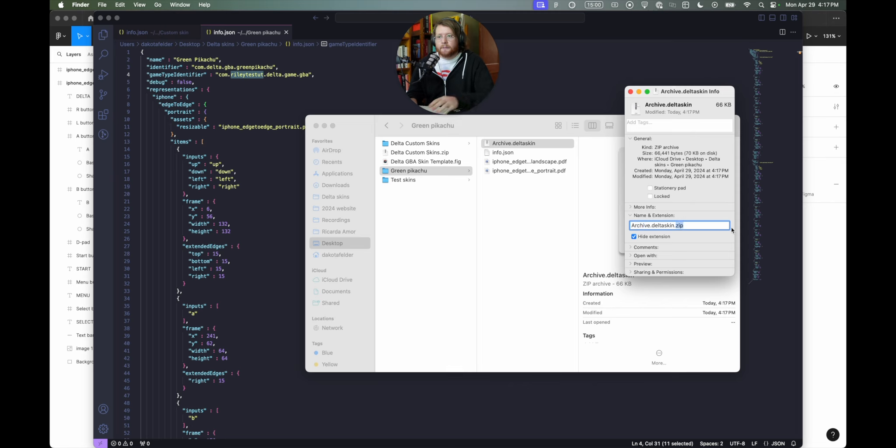
key(BackSpace)
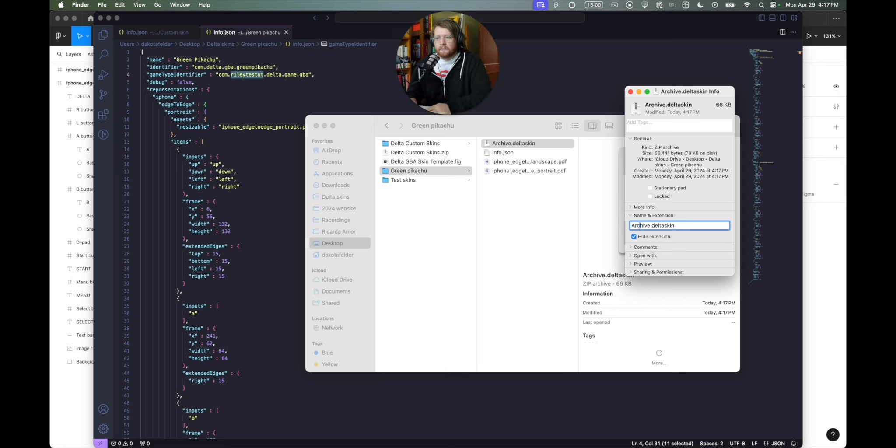
text(Green-p)
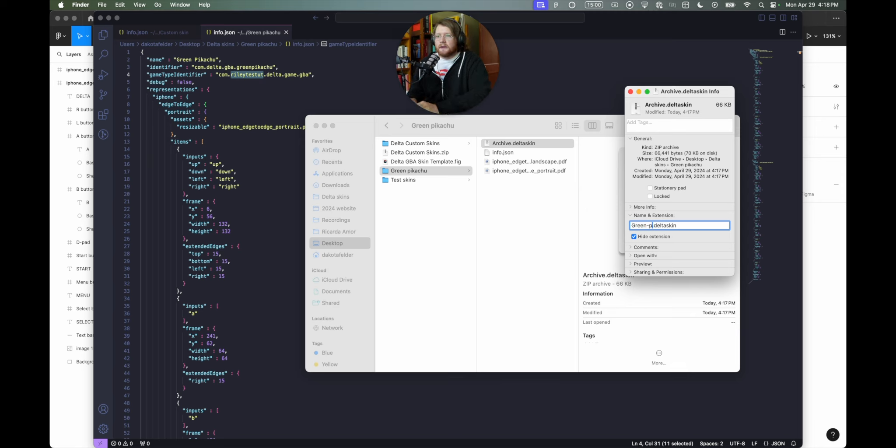
text(ikachu)
key(Return)
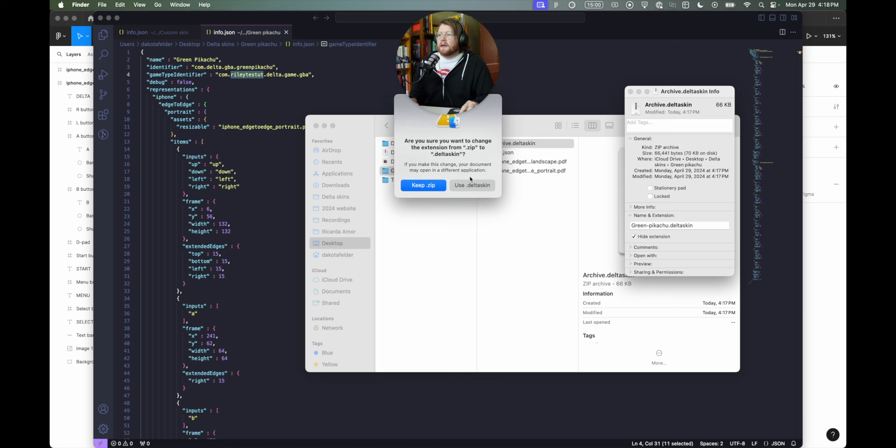
drag(489, 139, 447, 161)
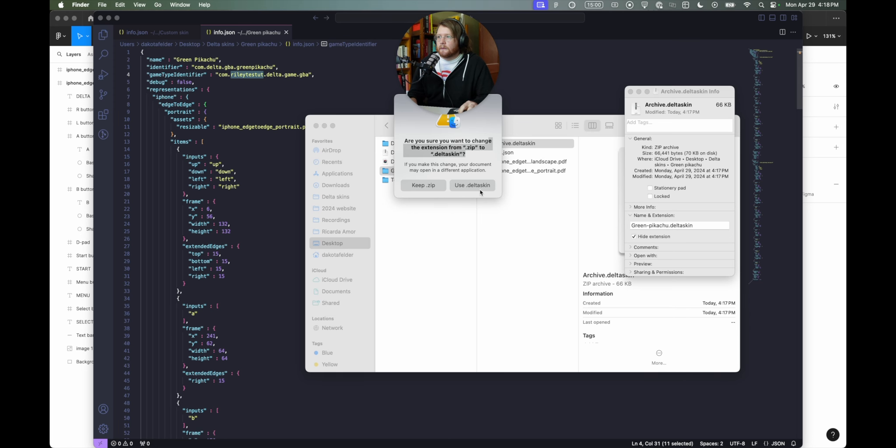
click(479, 187)
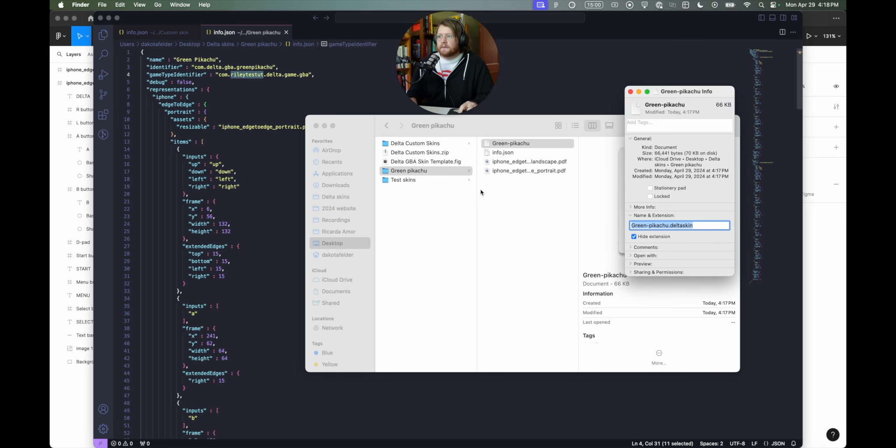
click(630, 91)
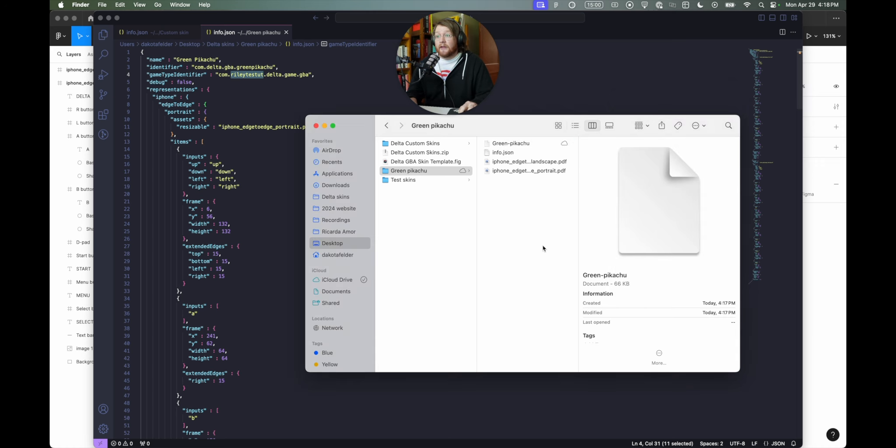
click(517, 144)
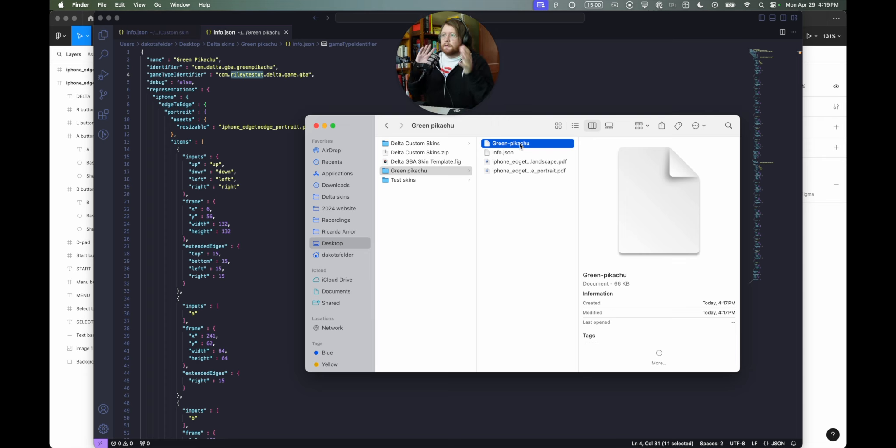
Step: Switch to Figma and centre the letter on the portrait frame's B button, at X 25, Y 11
key(super+Tab)
key(Tab)
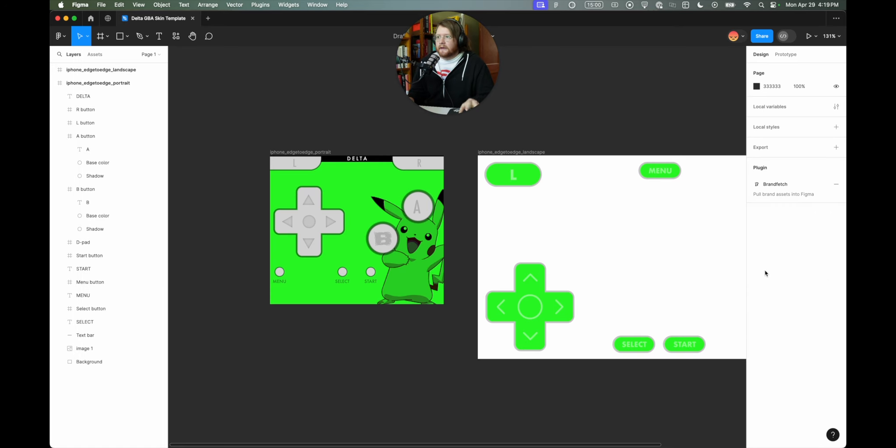
scroll(378, 280, up, 5)
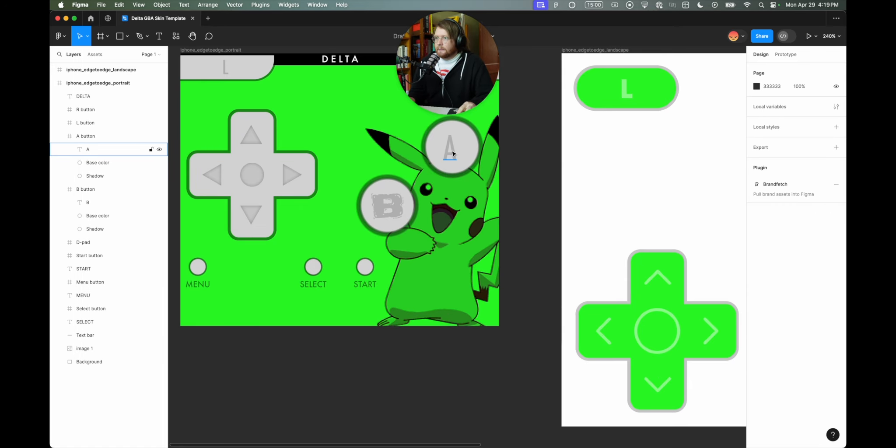
click(452, 152)
click(382, 202)
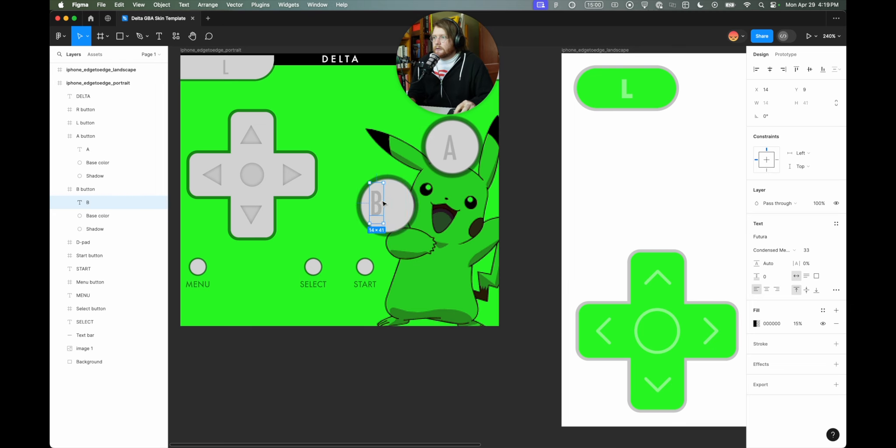
drag(377, 203, 388, 205)
Step: Swap the portrait button letters, changing the B button's text to A and the A button's text to B
scroll(387, 204, up, 1)
double_click(388, 205)
text(A)
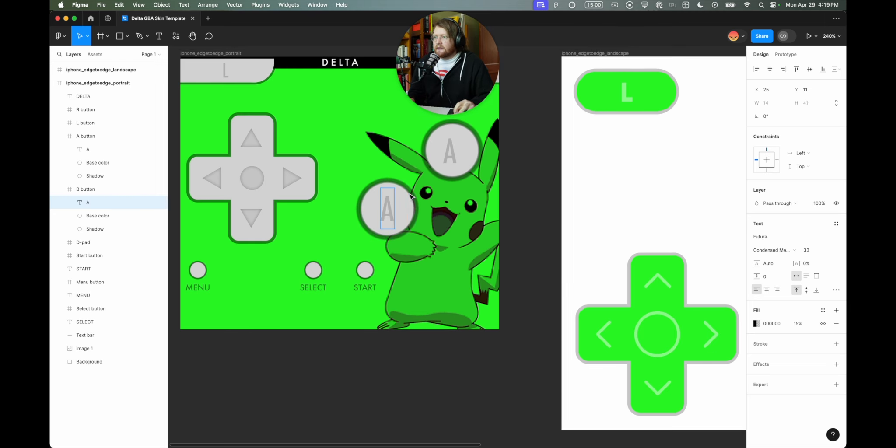
double_click(450, 160)
text(B)
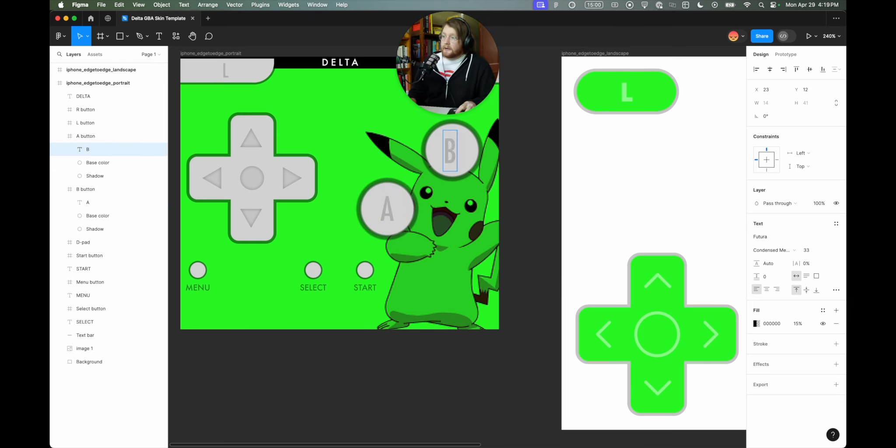
Step: Select the A button frame in the portrait layout and view its position and size
scroll(485, 144, up, 1)
drag(460, 83, 659, 80)
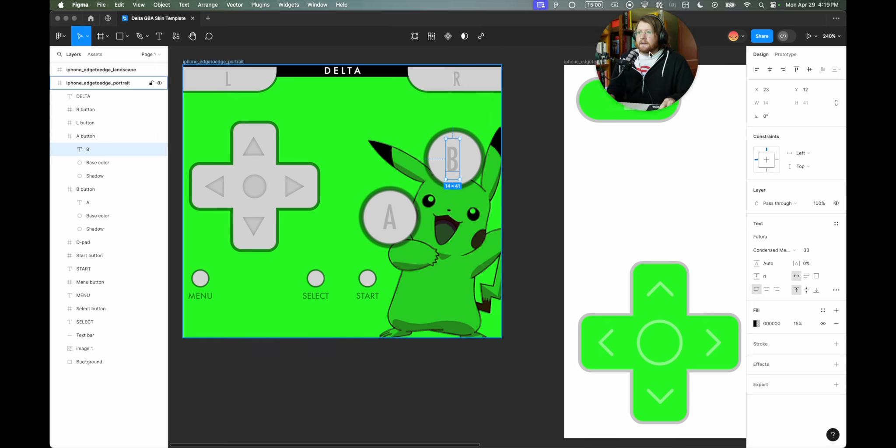
click(536, 117)
scroll(535, 116, up, 5)
click(536, 109)
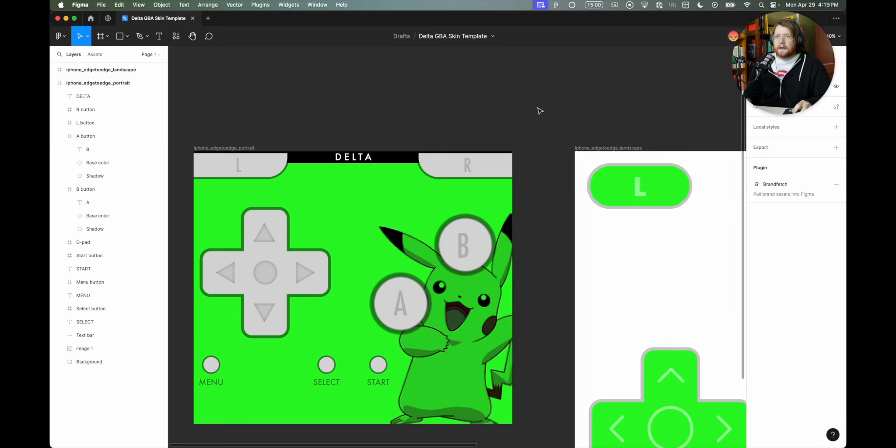
scroll(535, 107, left, 5)
click(542, 235)
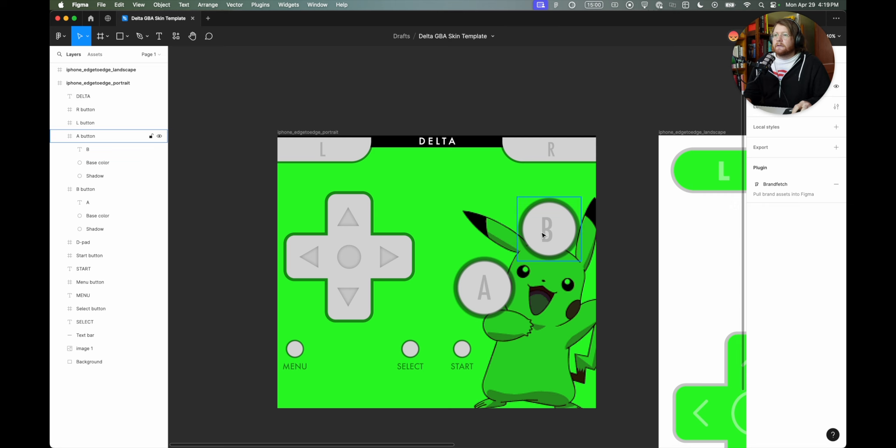
scroll(542, 234, right, 1)
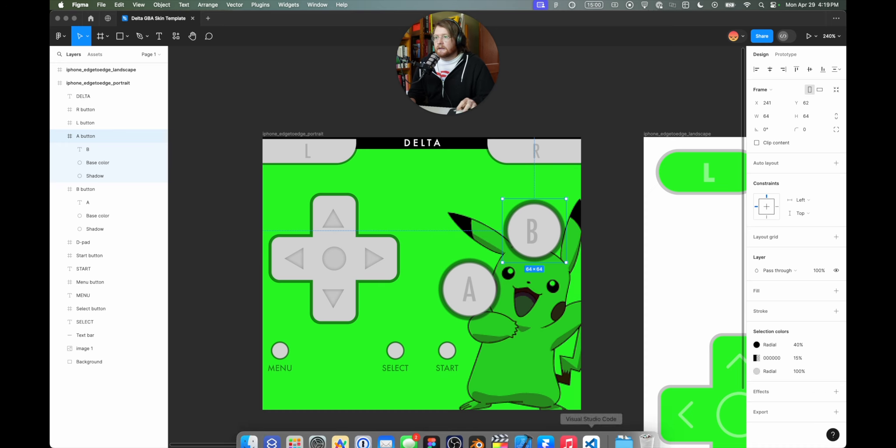
Step: Switch to Visual Studio Code and compare the "a" input's frame values in info.json with the A button frame in Figma
click(591, 431)
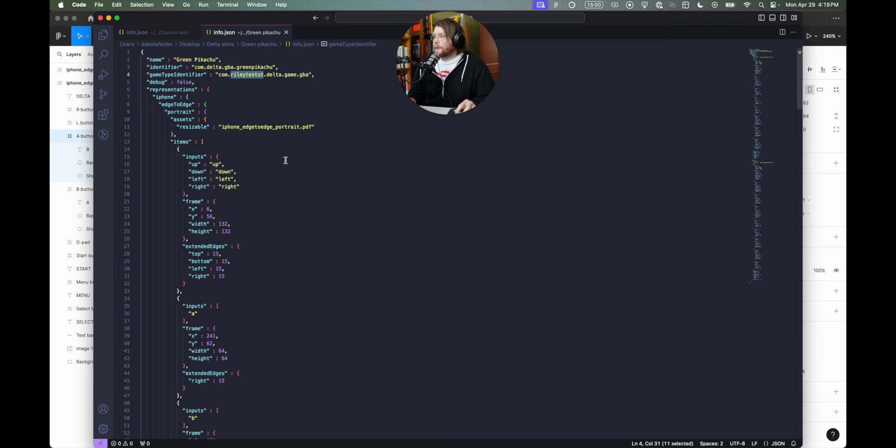
scroll(281, 162, down, 8)
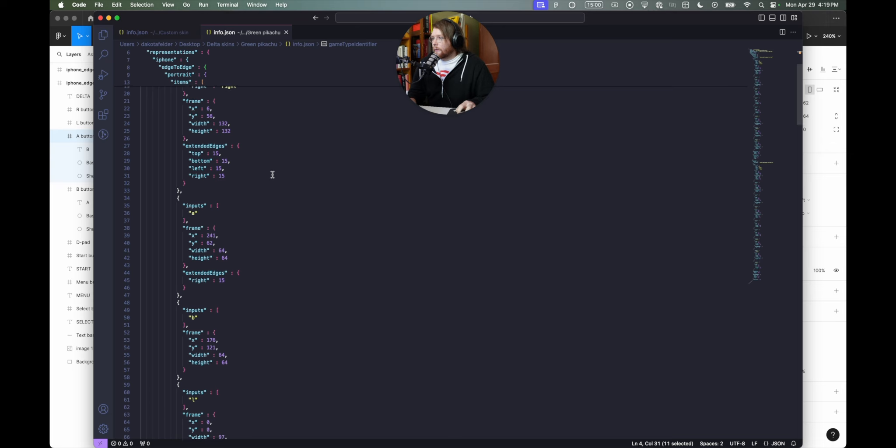
double_click(193, 179)
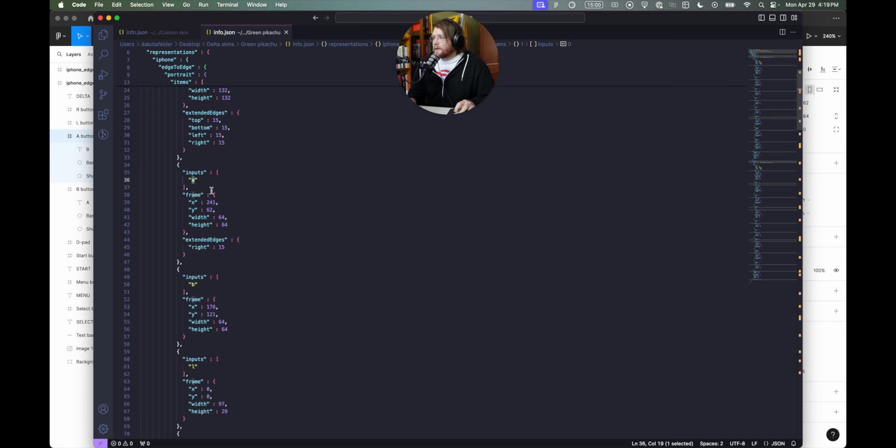
scroll(212, 190, down, 2)
double_click(211, 169)
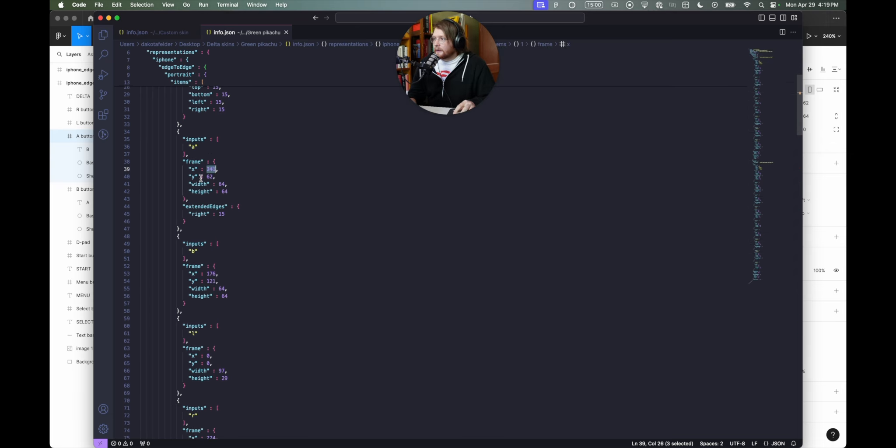
double_click(209, 177)
drag(232, 188, 187, 168)
key(super+Tab)
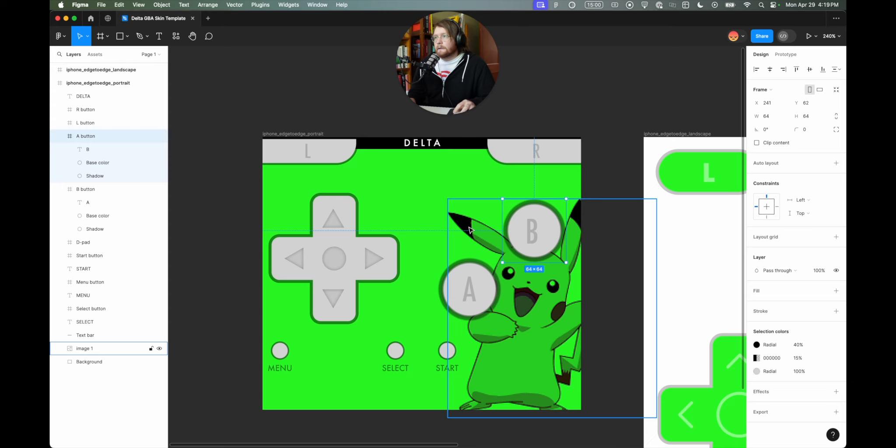
key(super+Tab)
Step: In info.json's portrait items, change the "a" input of the entry with frame x 241, y 62 to "b"
click(192, 147)
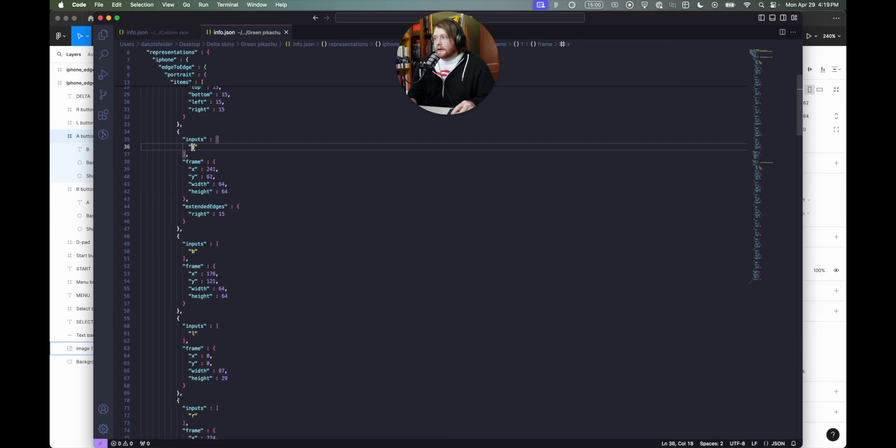
double_click(192, 147)
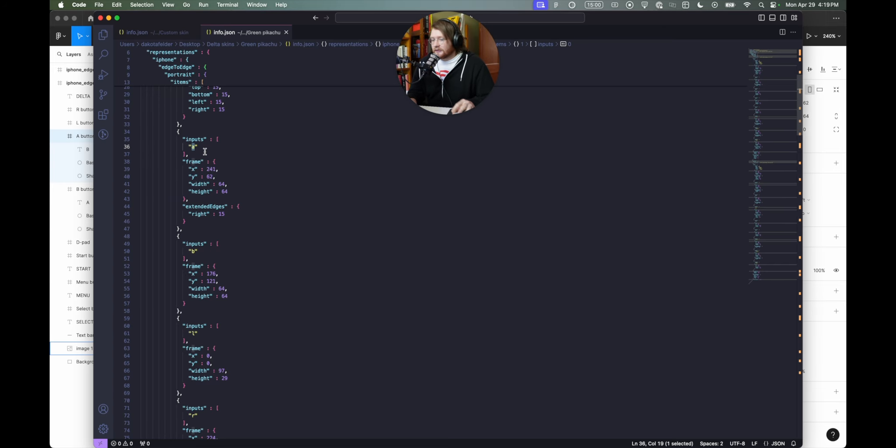
key(super+Tab)
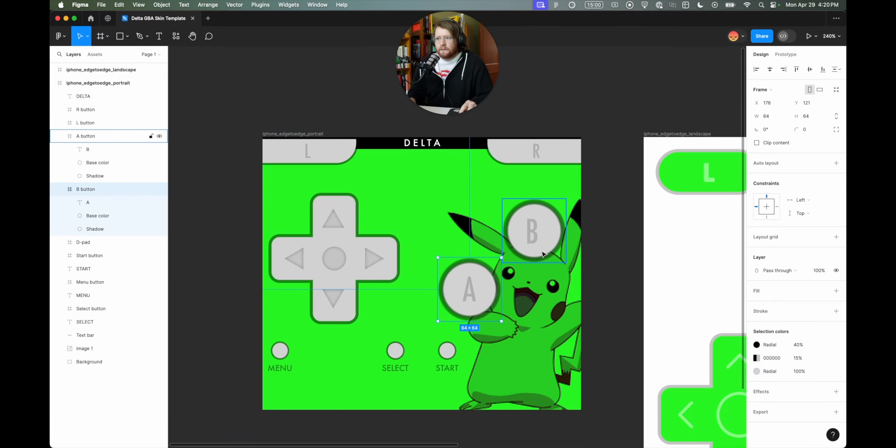
key(super+Tab)
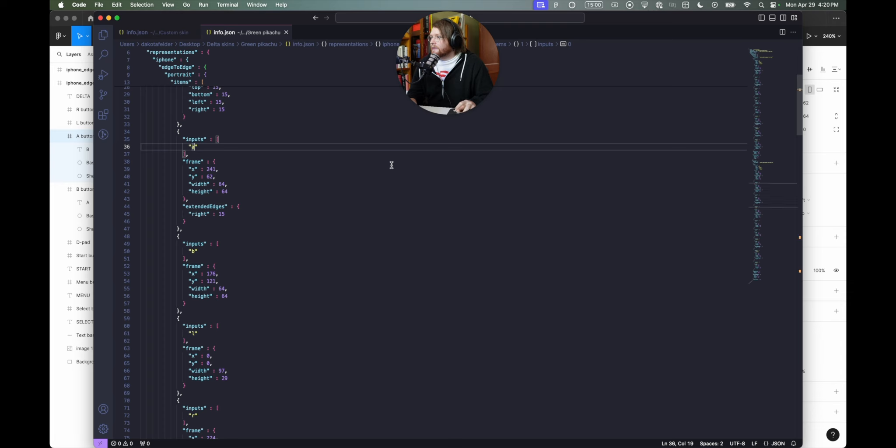
key(BackSpace)
text(b)
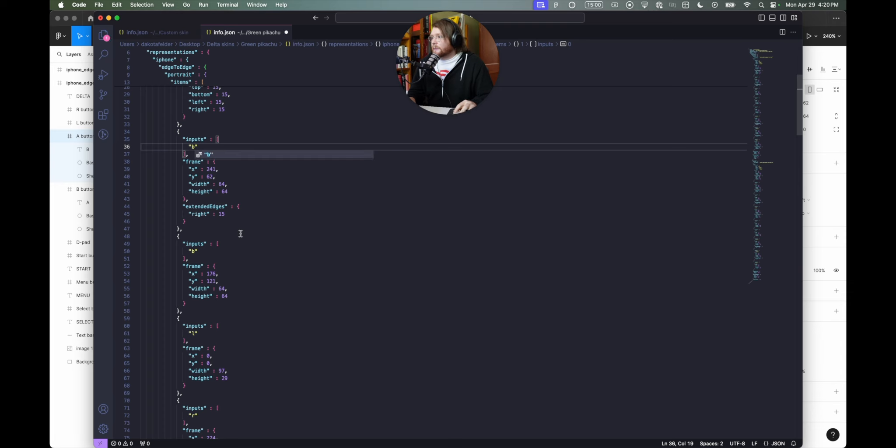
Step: Change the "b" input of the portrait entry with frame x 176, y 121 to "a"
click(195, 251)
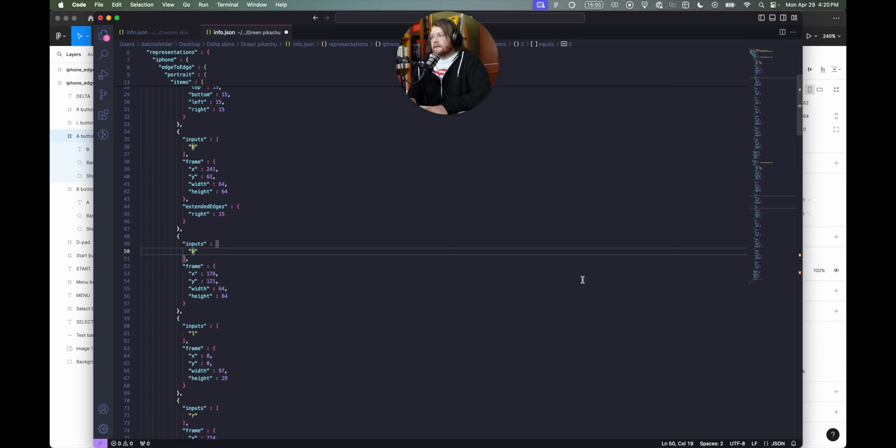
key(BackSpace)
text(a)
click(506, 227)
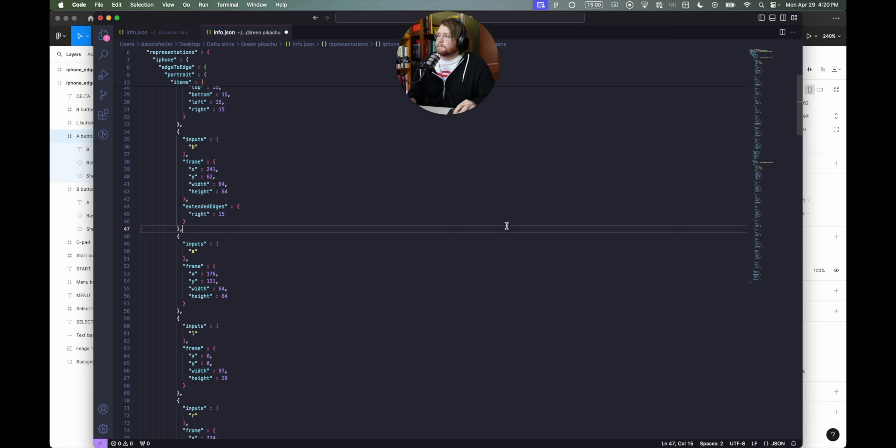
Step: Switch to Figma and move the A button frame horizontally to X 205, keeping Y at 62
key(super+Tab)
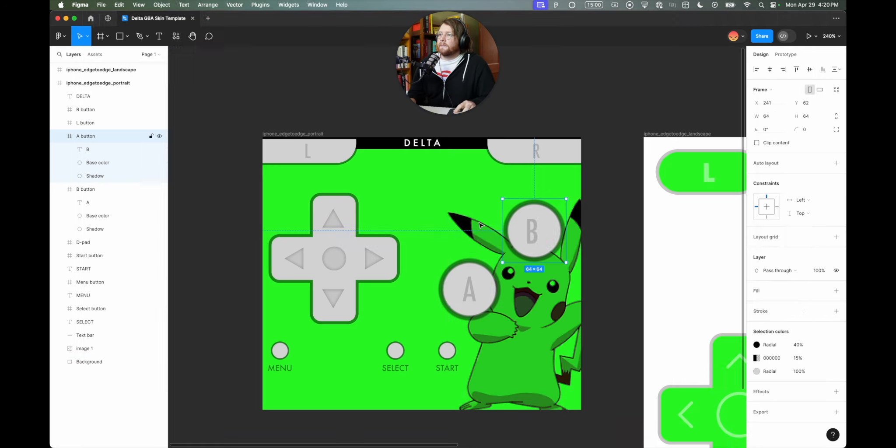
drag(547, 244, 510, 242)
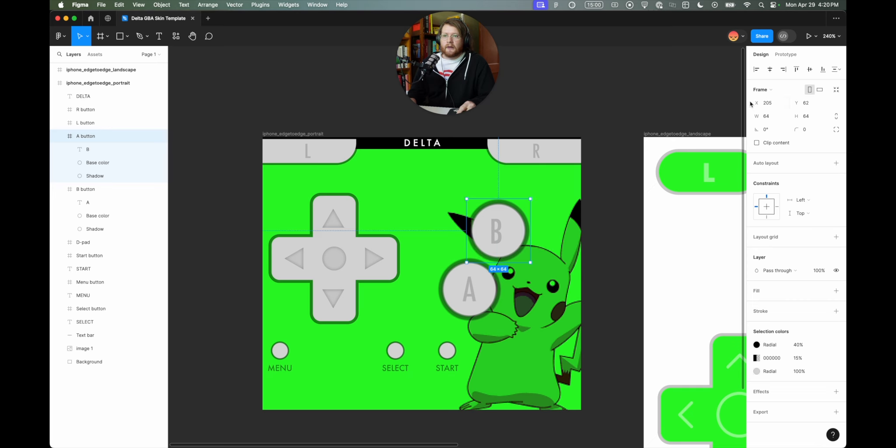
Step: Copy the A button frame's X value, switch to Visual Studio Code, and set the portrait "b" input's frame x to 205 in info.json
click(778, 107)
key(super+c)
key(super+Tab)
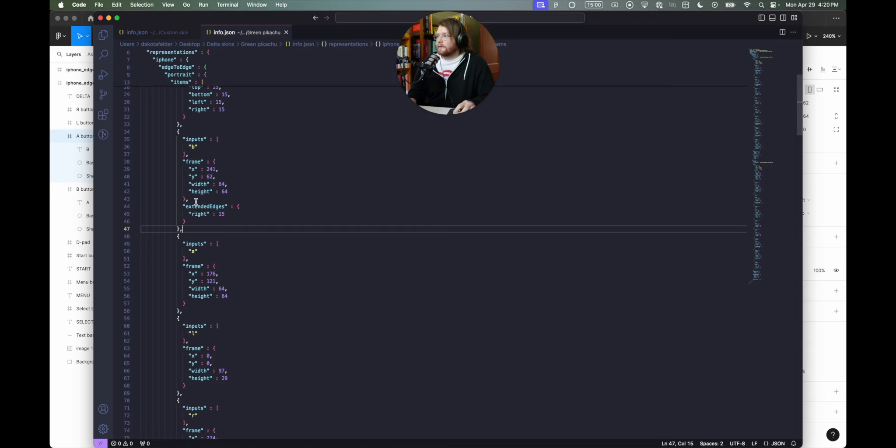
double_click(213, 169)
key(super+v)
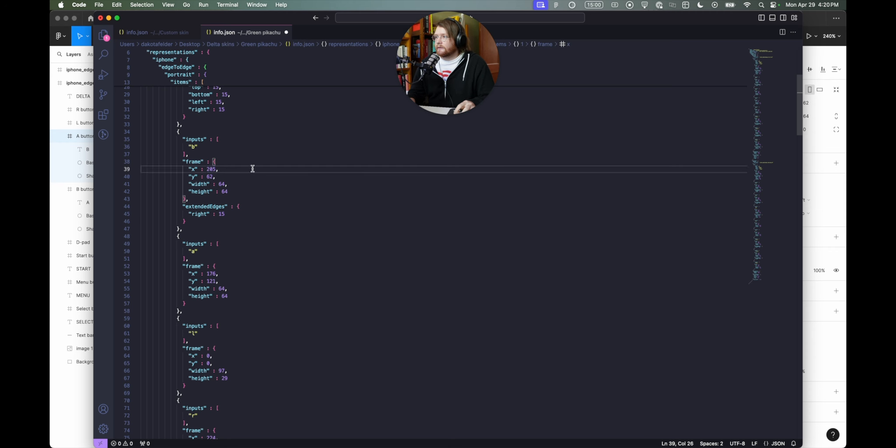
Step: Switch to Figma, clear the selection and examine the iphone_edgetoedge_portrait and iphone_edgetoedge_landscape layouts side by side
key(super+Tab)
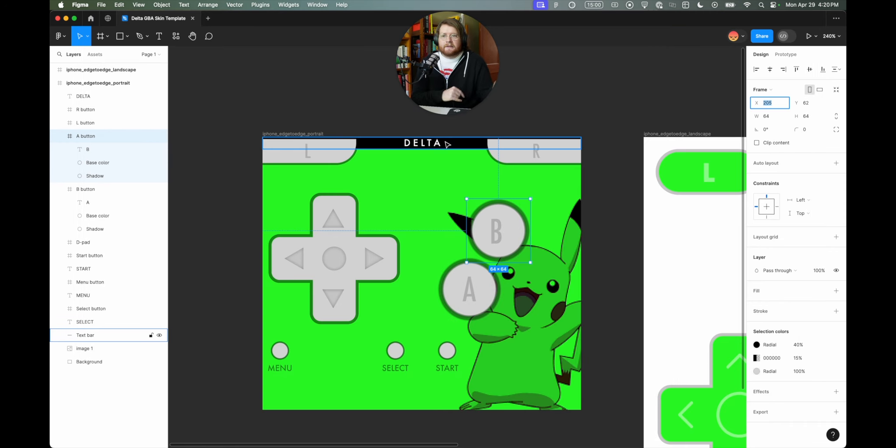
scroll(417, 143, right, 3)
scroll(455, 150, left, 3)
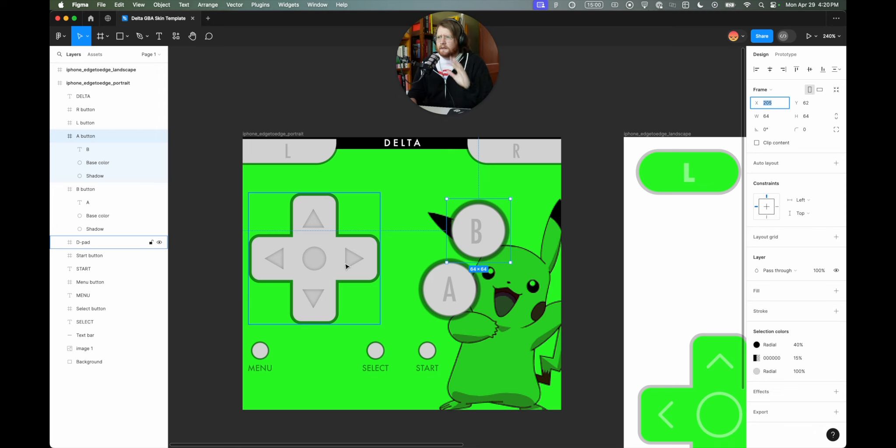
scroll(453, 229, down, 5)
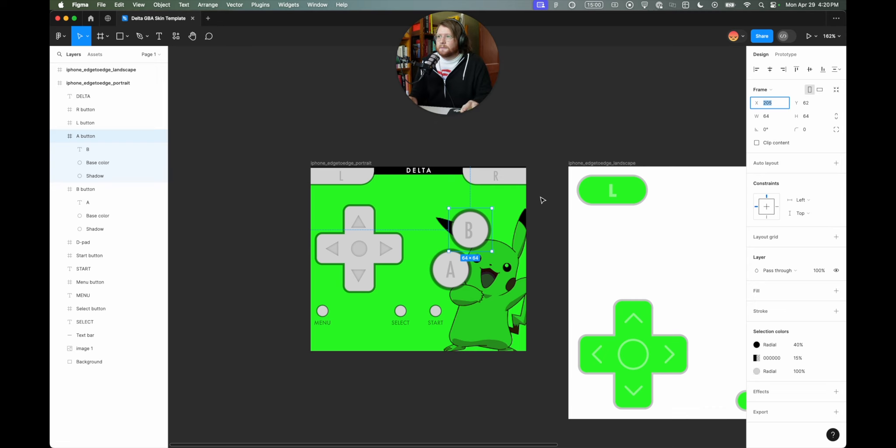
click(540, 158)
scroll(540, 158, right, 5)
scroll(540, 156, down, 4)
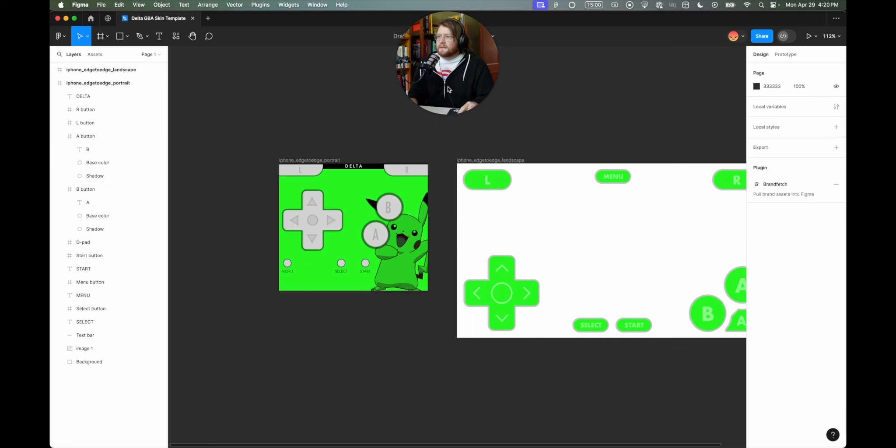
scroll(459, 248, right, 3)
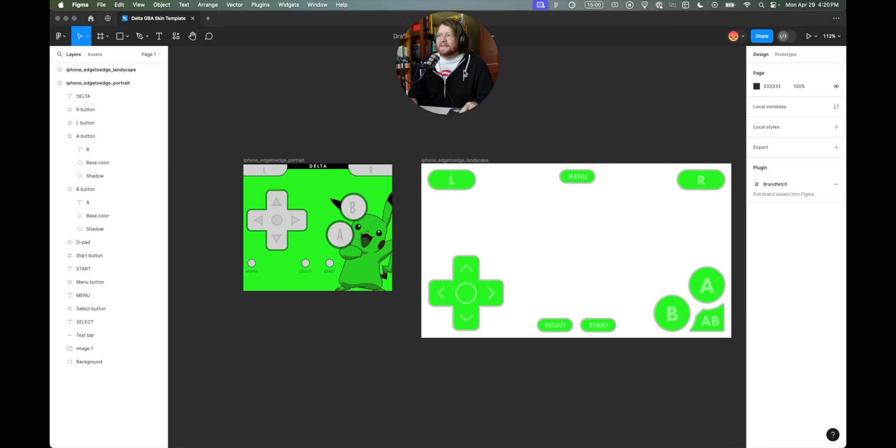